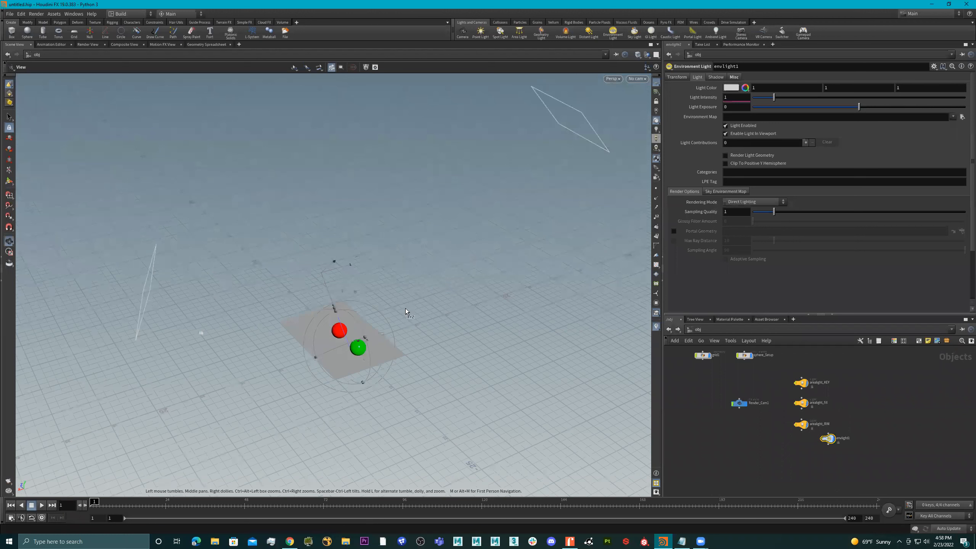
- Undo the creation of the existing environment light and add a fresh environment light to the scene
drag(459, 283, 516, 316)
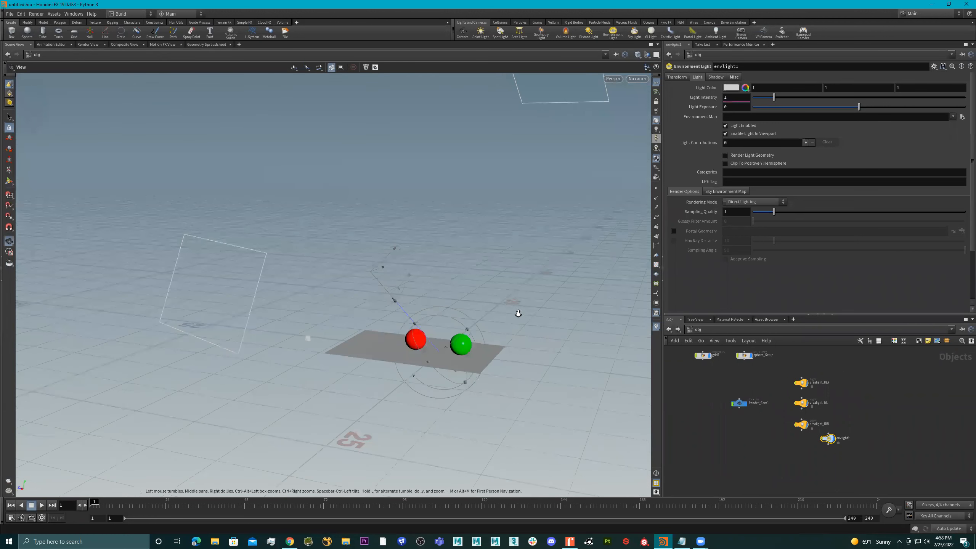
right_drag(516, 316, 492, 329)
drag(451, 345, 296, 282)
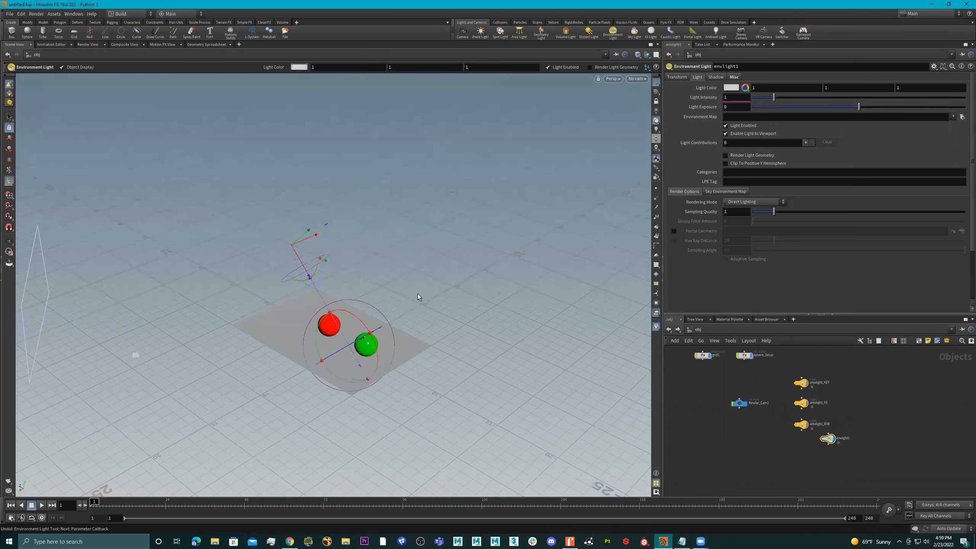
key(ctrl+z)
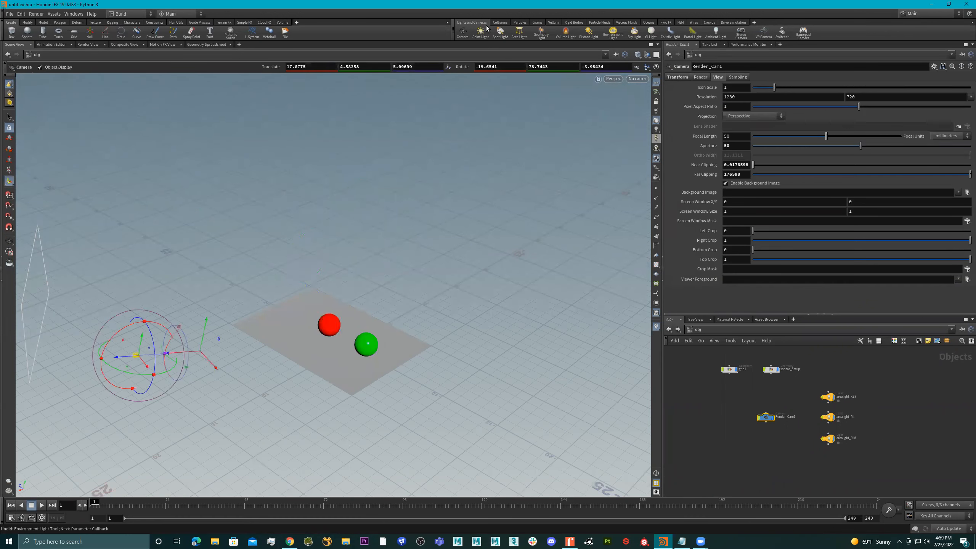
click(604, 34)
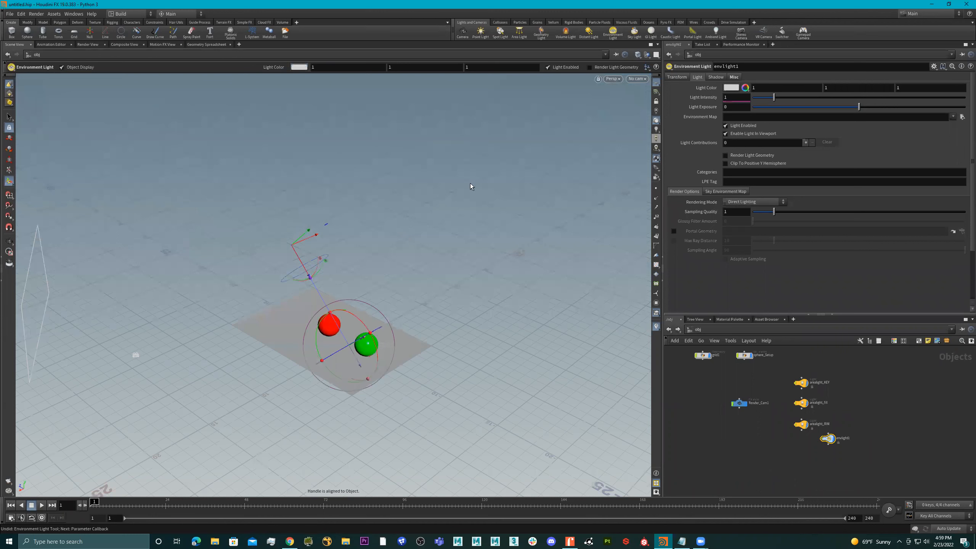
- Place the envlight1 node directly below the arealight_RIM node in the network
scroll(839, 443, up, 4)
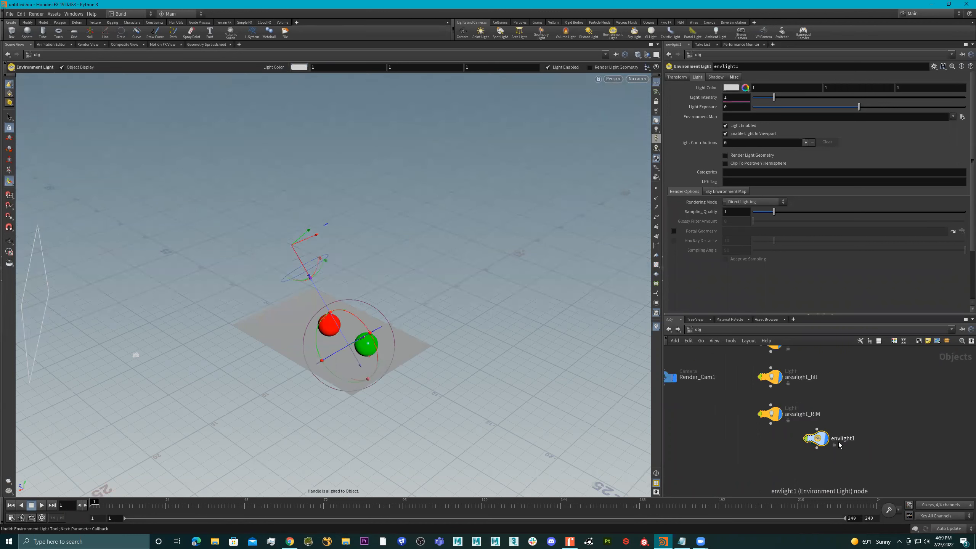
drag(822, 448, 762, 461)
scroll(804, 459, up, 5)
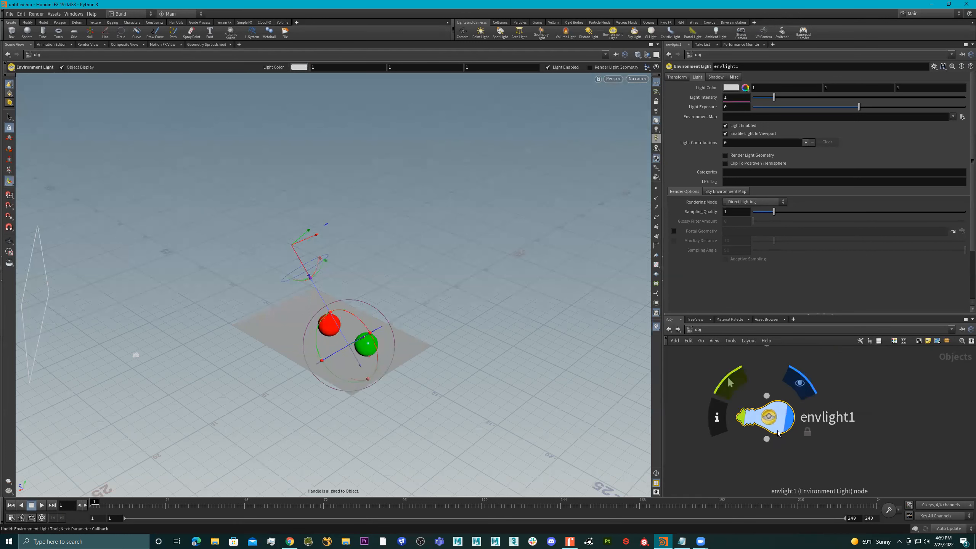
scroll(754, 439, down, 5)
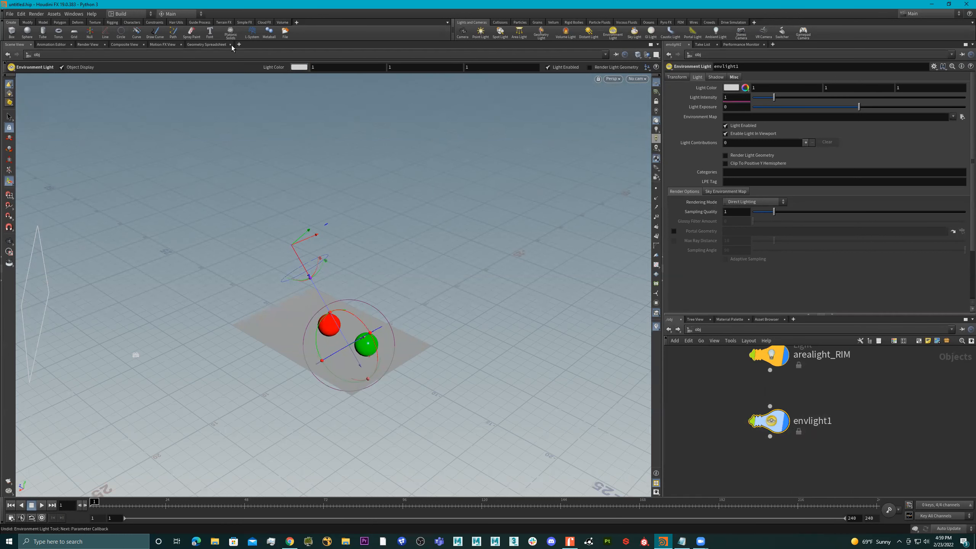
- Take a snapshot of the existing mantra_SphereTest render and render the scene again with the environment light
click(87, 45)
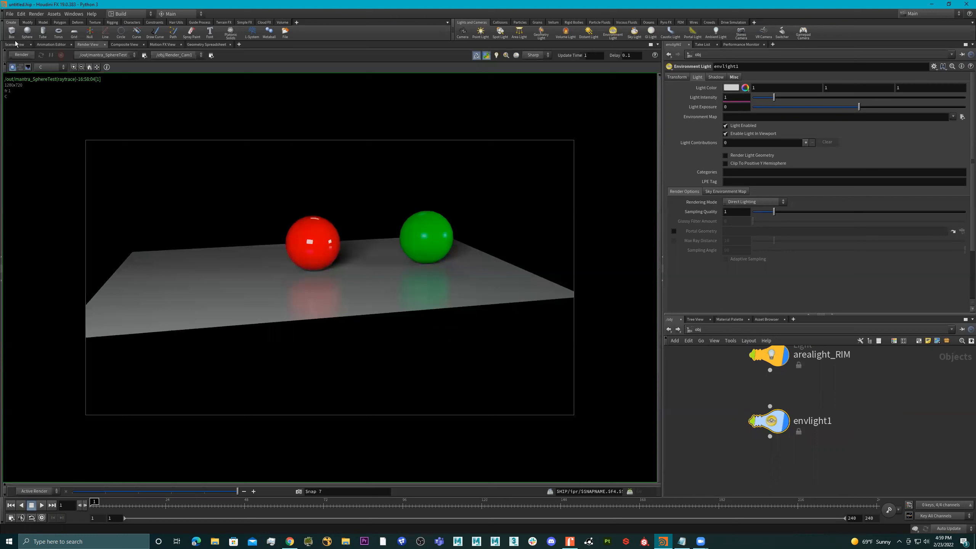
drag(205, 489, 230, 492)
click(299, 491)
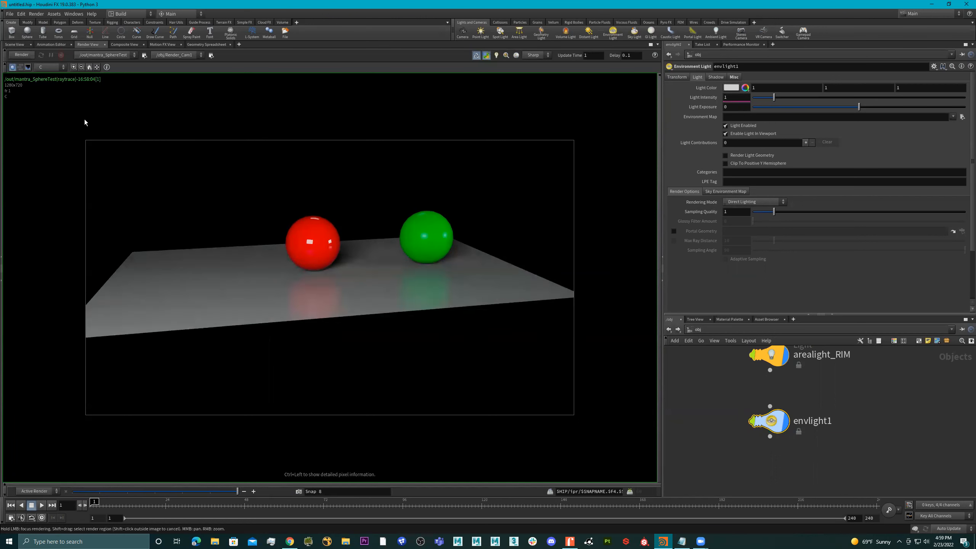
click(22, 55)
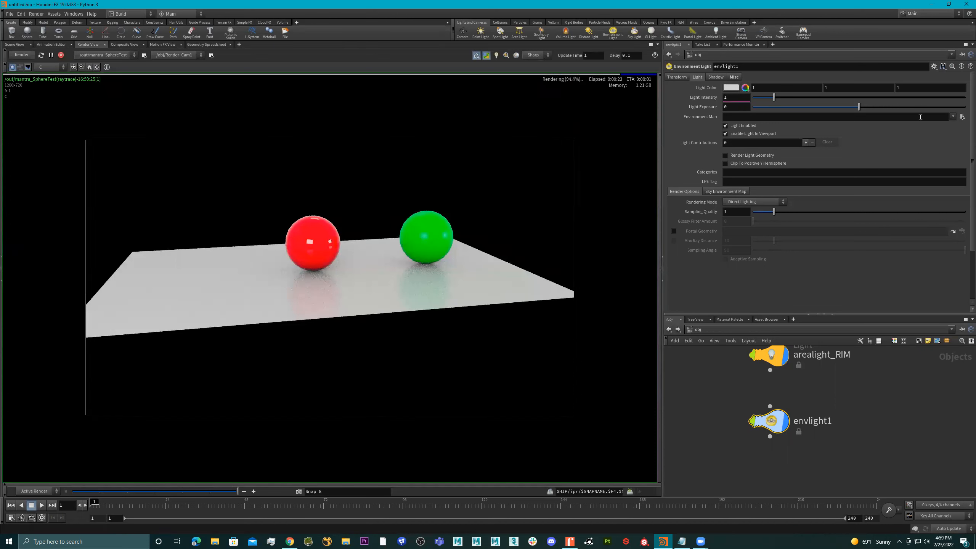
- Load HDRIHaven_kiara_5_noon_2k.rat from $HFS/houdini/pic/hdri/ as the environment light's environment map
click(962, 117)
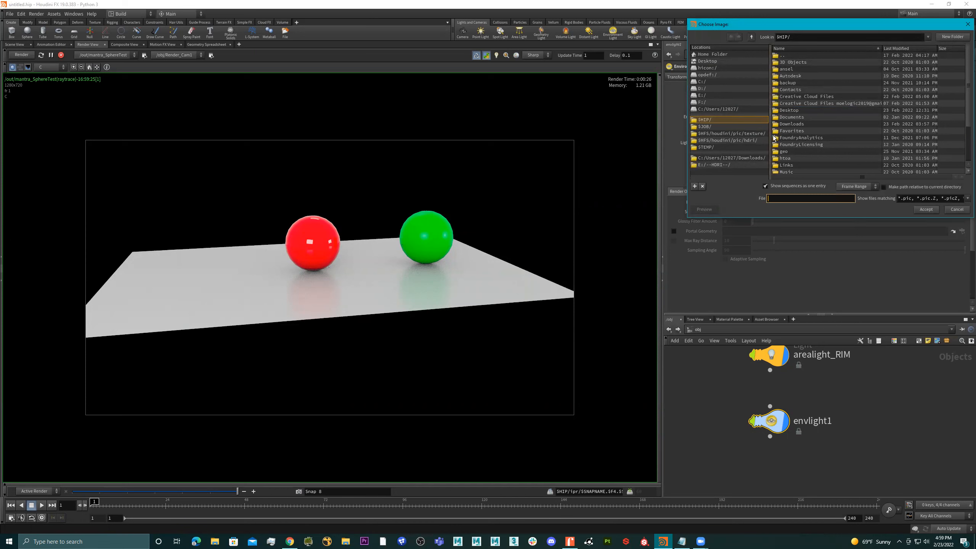
click(710, 139)
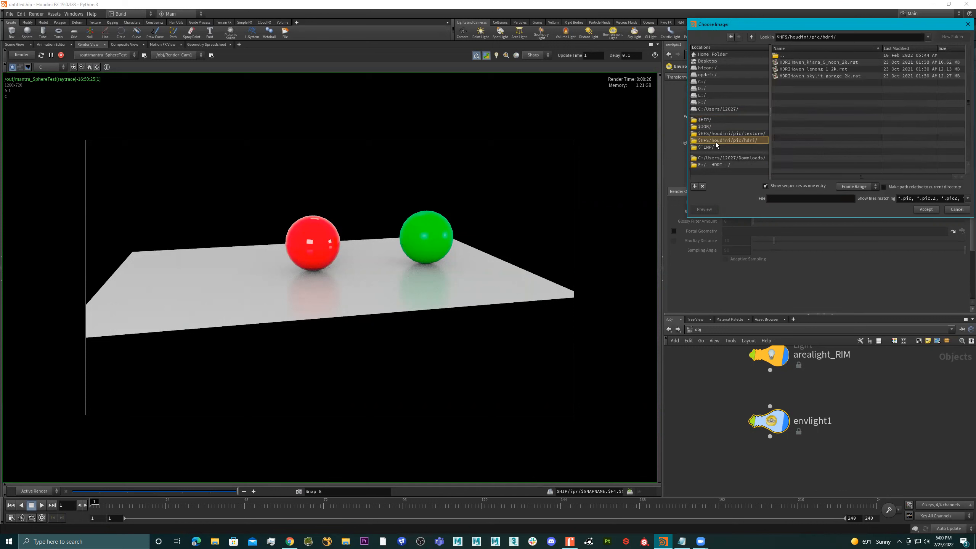
click(809, 61)
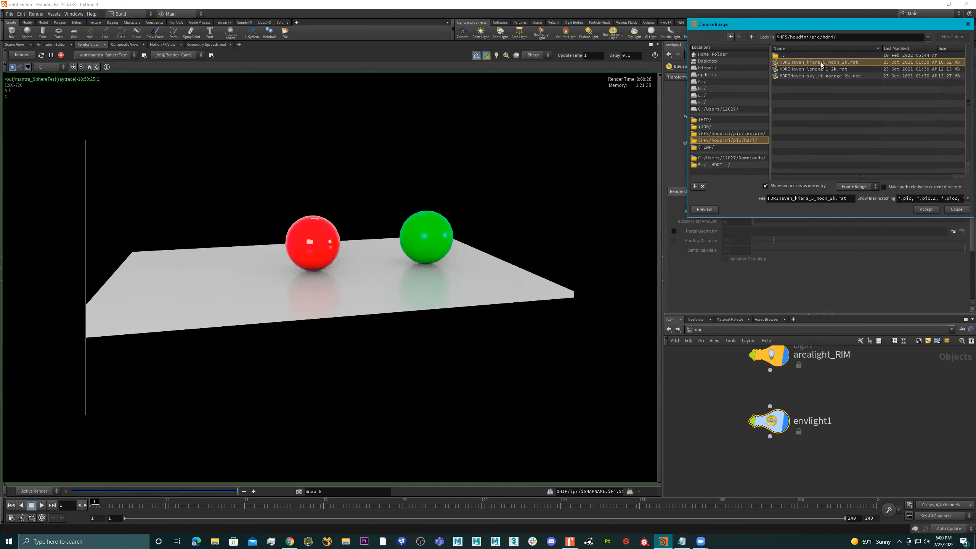
double_click(821, 61)
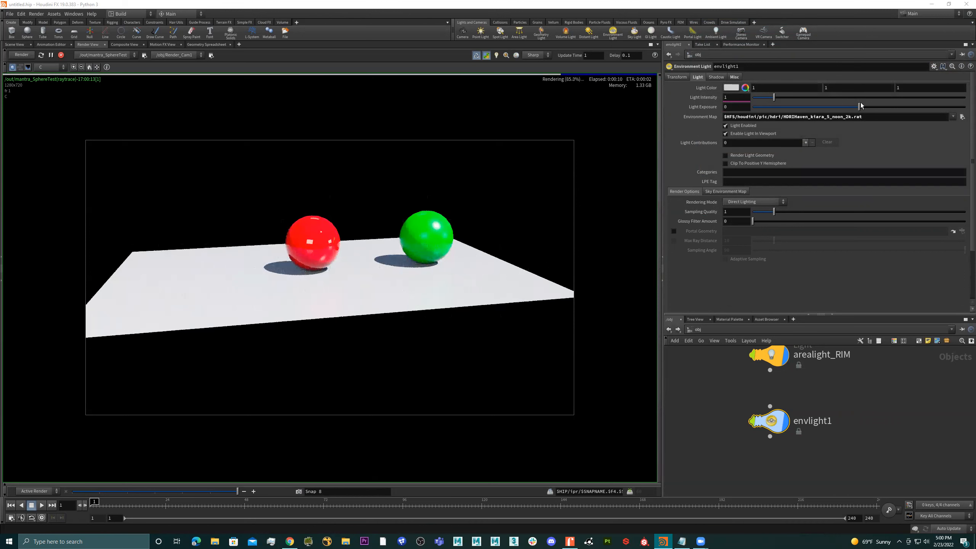
- Try lowering the environment light's exposure to -6.23, and revert the exposure to its factory default
click(821, 107)
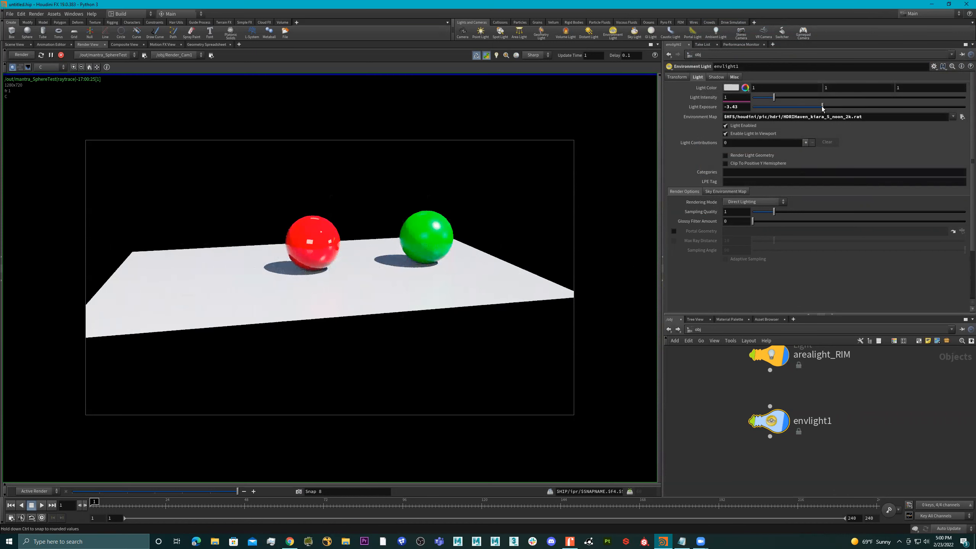
drag(820, 106, 788, 107)
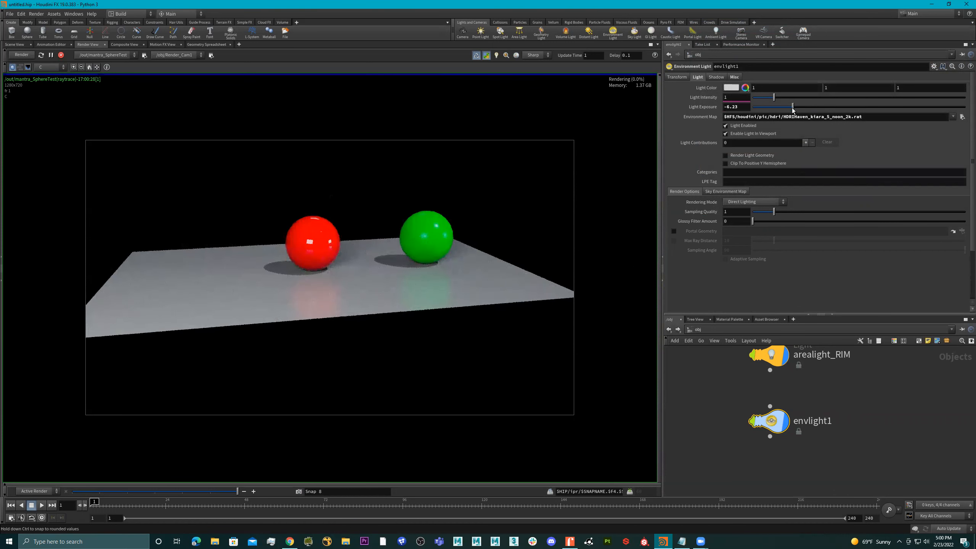
right_click(697, 108)
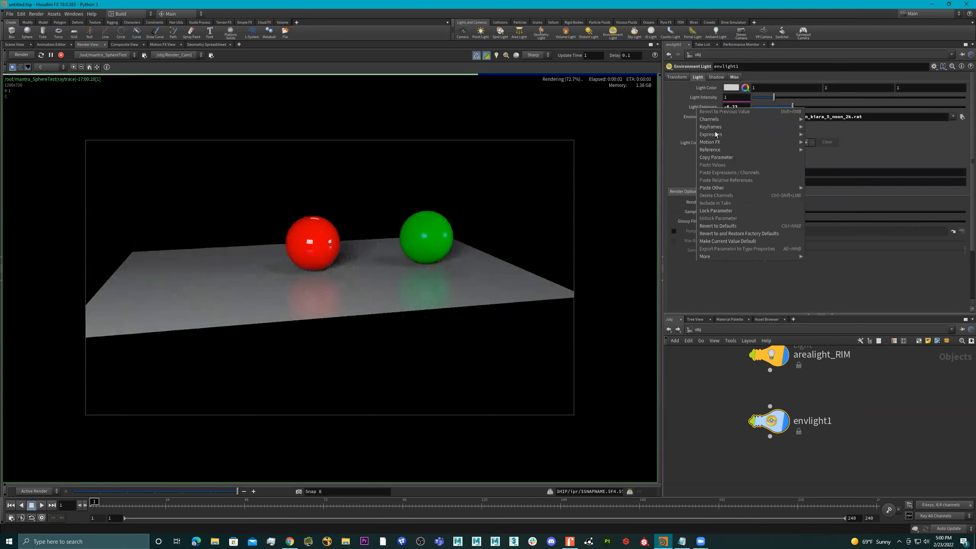
click(744, 234)
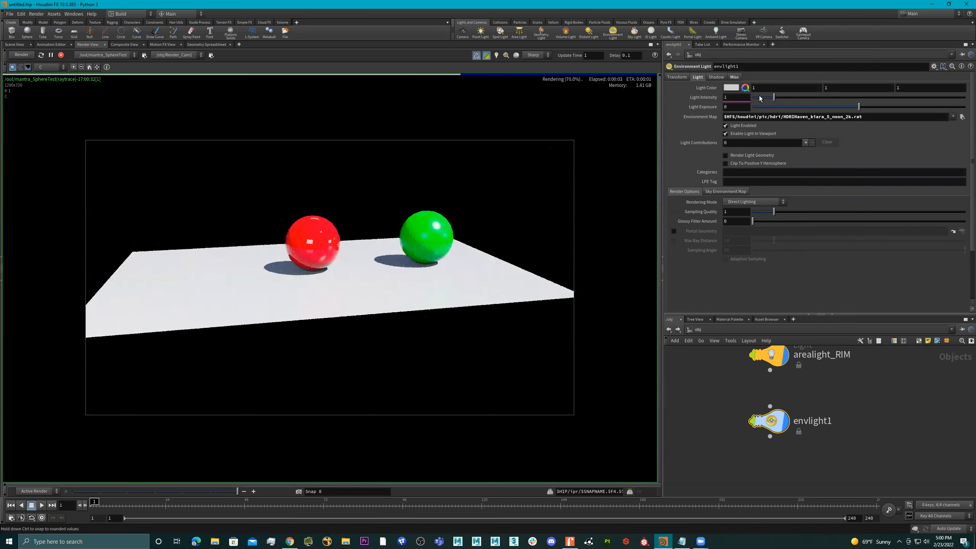
- Try lowering the environment light's intensity to 0.25 and undo the change
drag(766, 97, 757, 99)
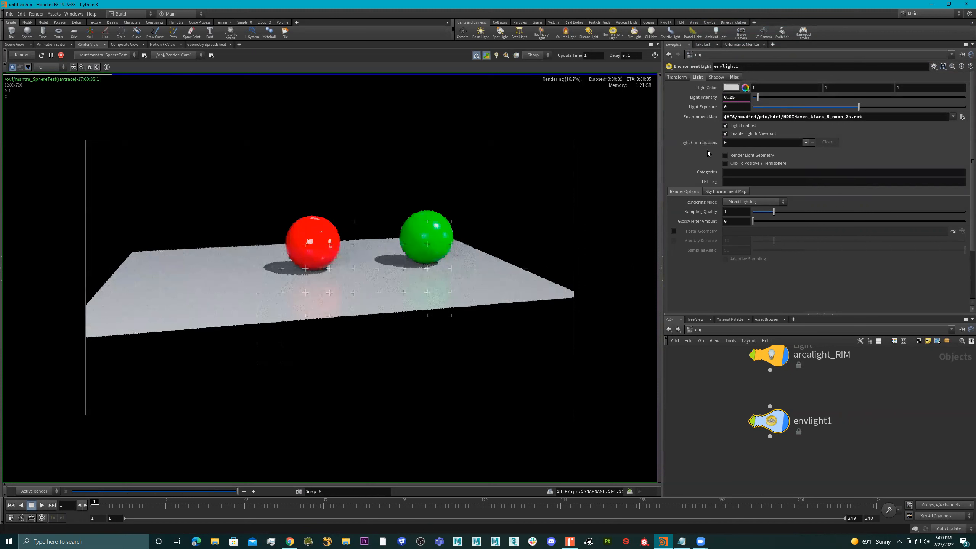
key(ctrl+z)
key(ctrl+z)
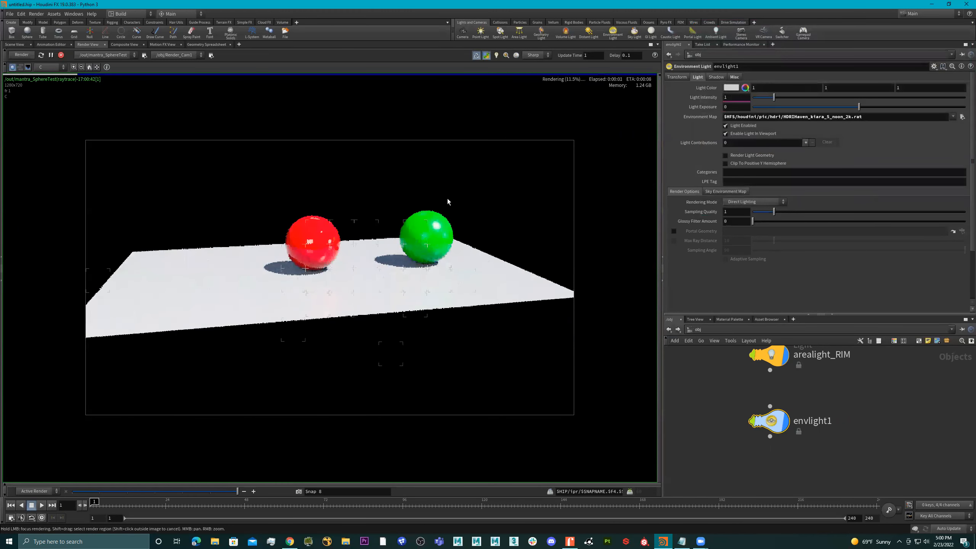
- Stop the live render and turn on scene lighting in the 3D viewport to show the environment map
click(60, 55)
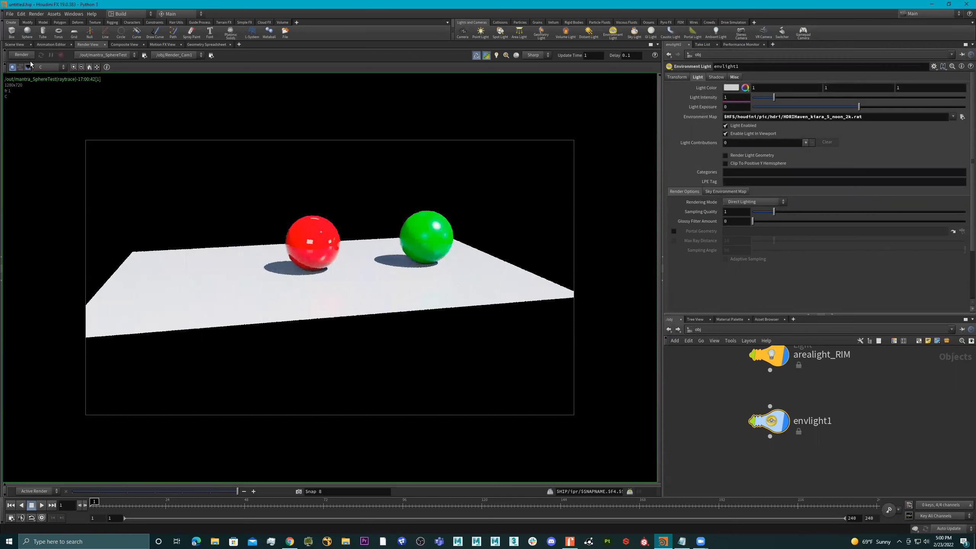
click(14, 44)
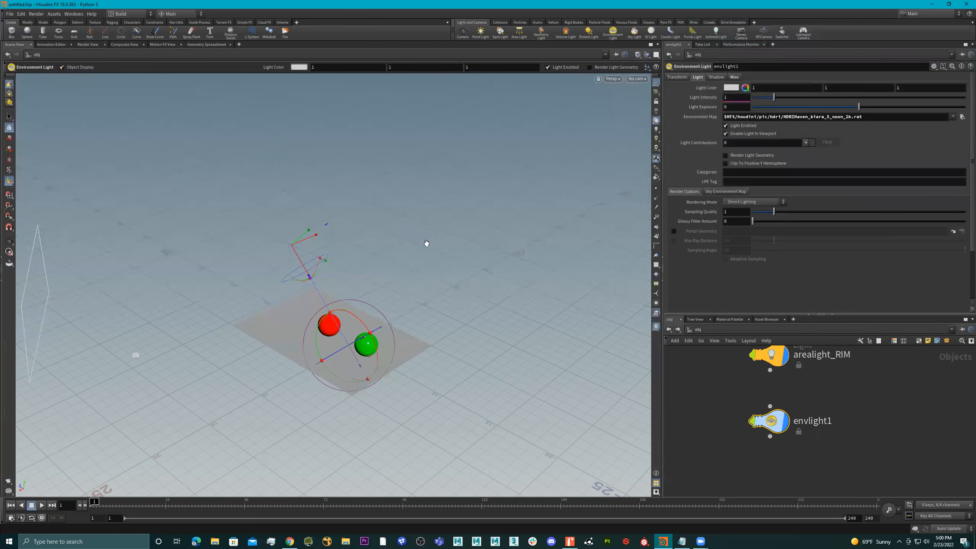
alt+drag(384, 201, 265, 212)
drag(370, 225, 142, 206)
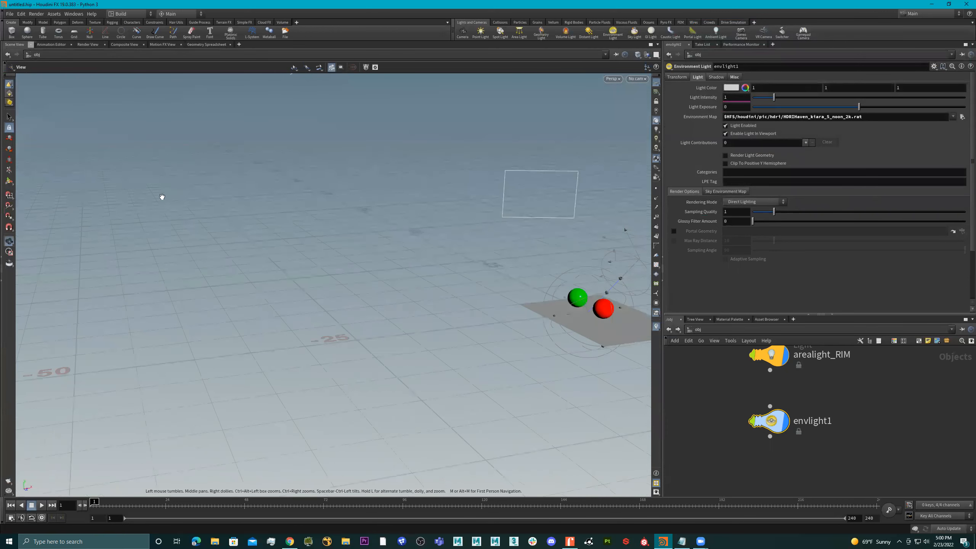
click(656, 130)
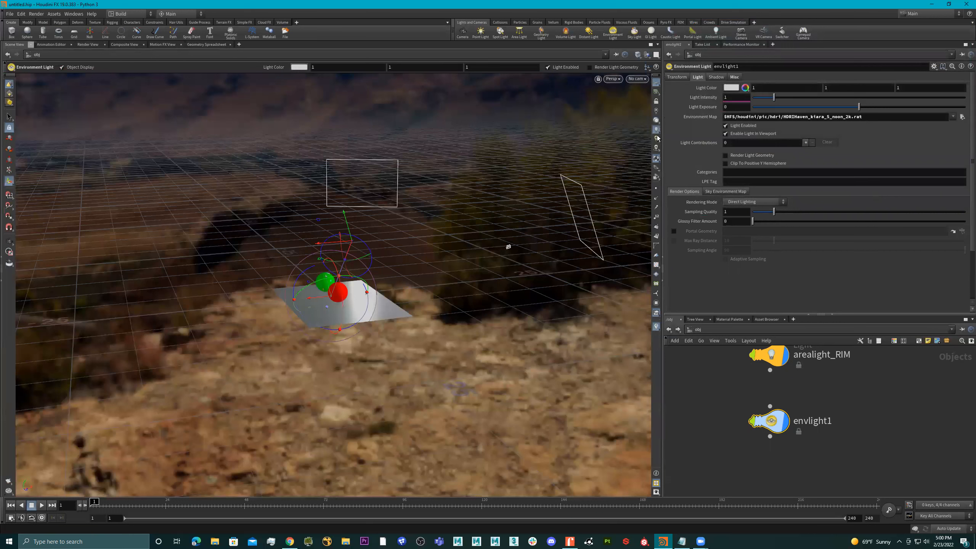
- Examine the environment map's sky, sun, horizon and ground around the spheres and area lights from several angles
key(Escape)
drag(412, 194, 615, 252)
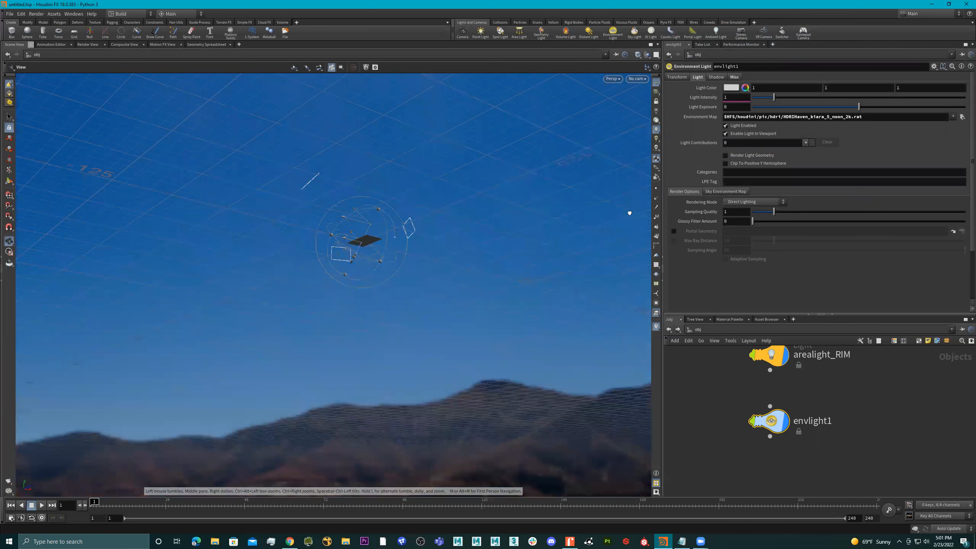
drag(629, 212, 619, 207)
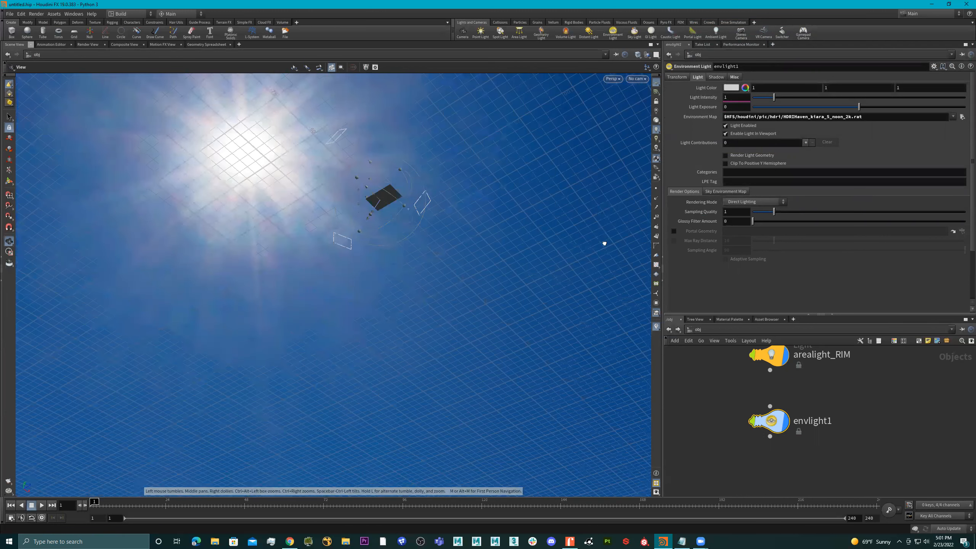
drag(407, 291, 343, 248)
right_drag(343, 248, 416, 282)
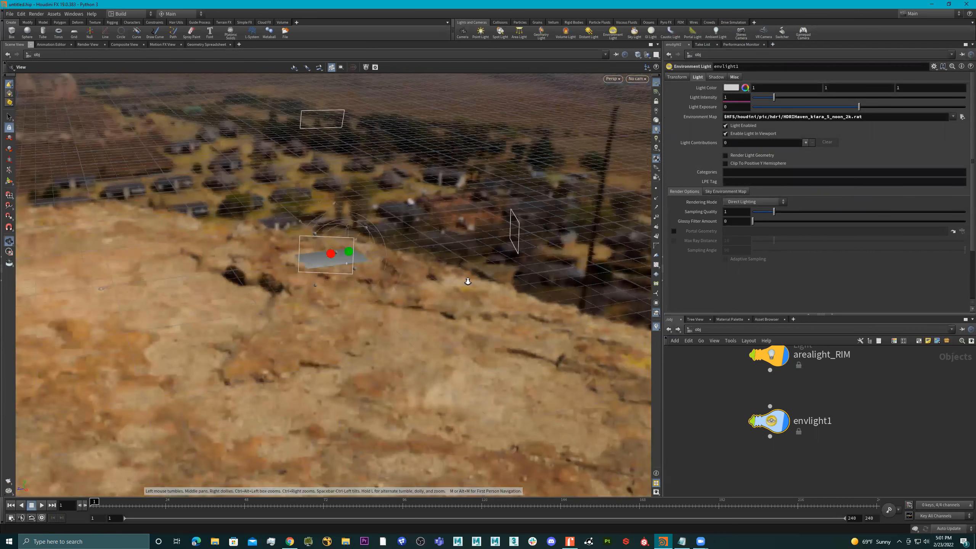
right_drag(633, 256, 76, 196)
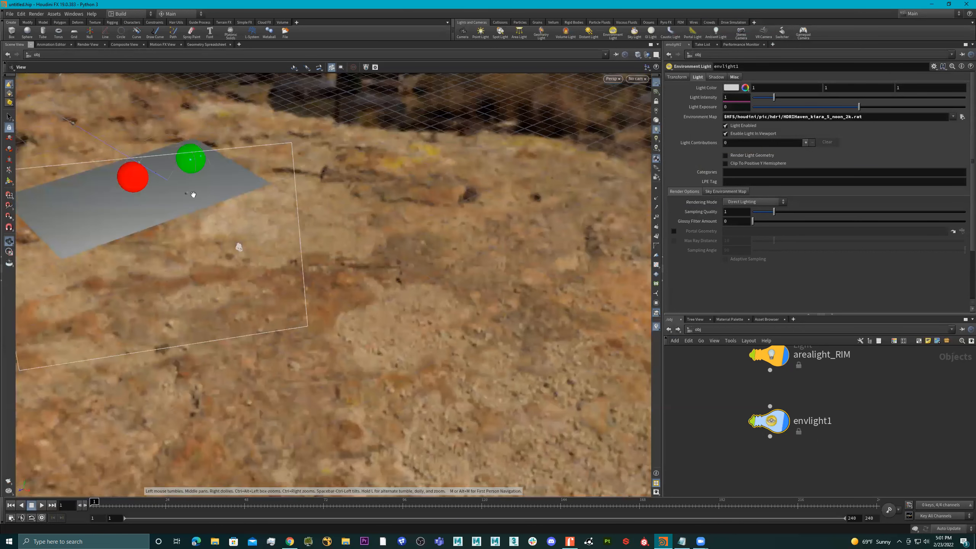
right_drag(236, 246, 447, 168)
drag(478, 115, 323, 168)
drag(595, 122, 503, 175)
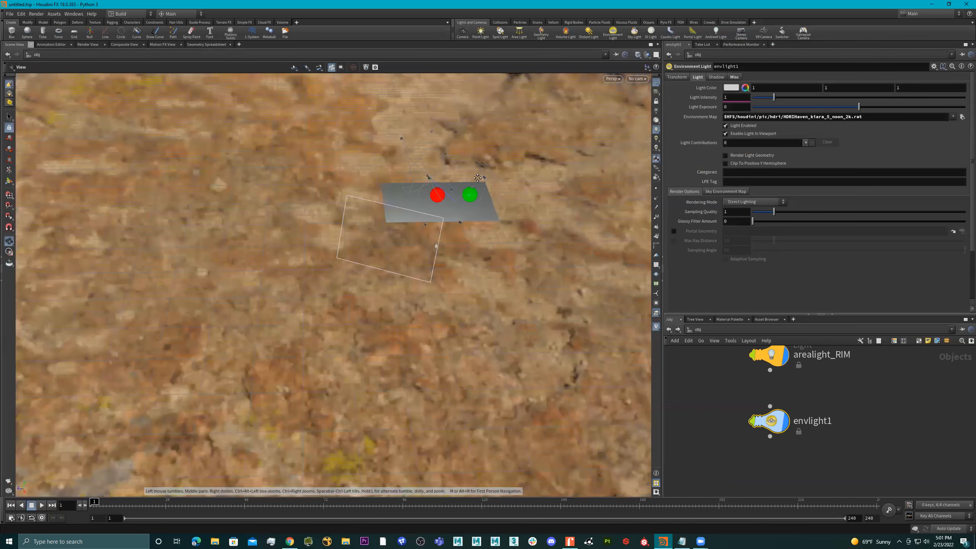
drag(379, 176, 485, 187)
middle_drag(422, 180, 261, 154)
right_drag(261, 155, 453, 144)
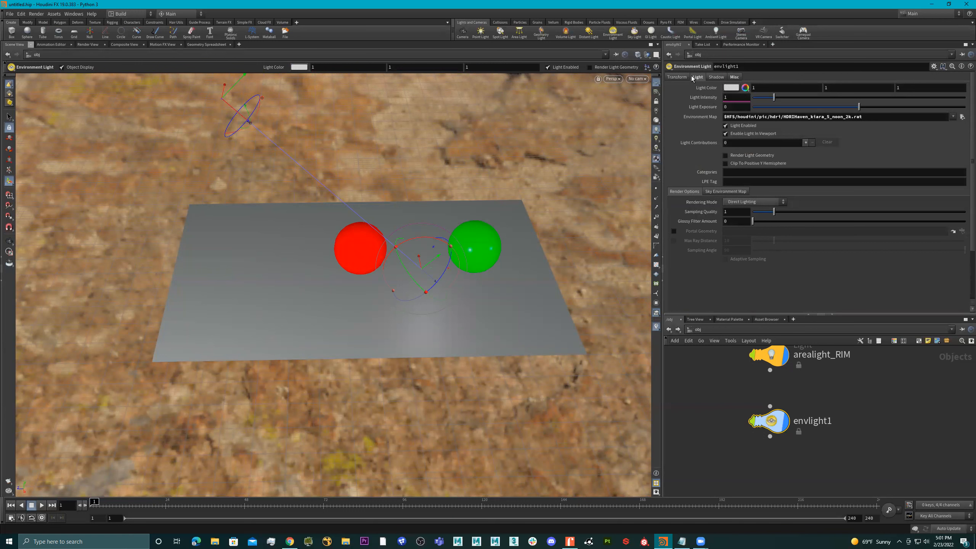
- Open the environment light's transform parameters and take a snapshot of the HDRI-lit render
click(677, 77)
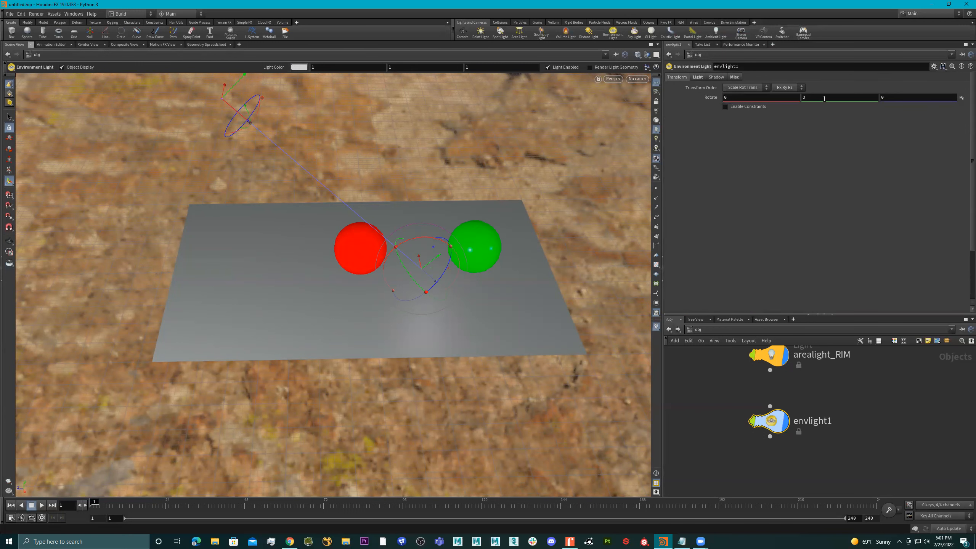
click(88, 44)
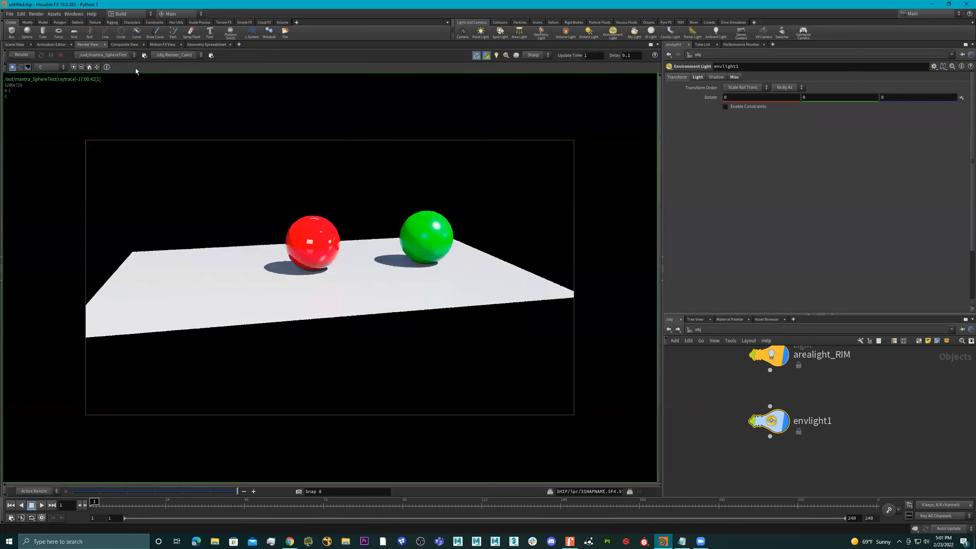
click(298, 491)
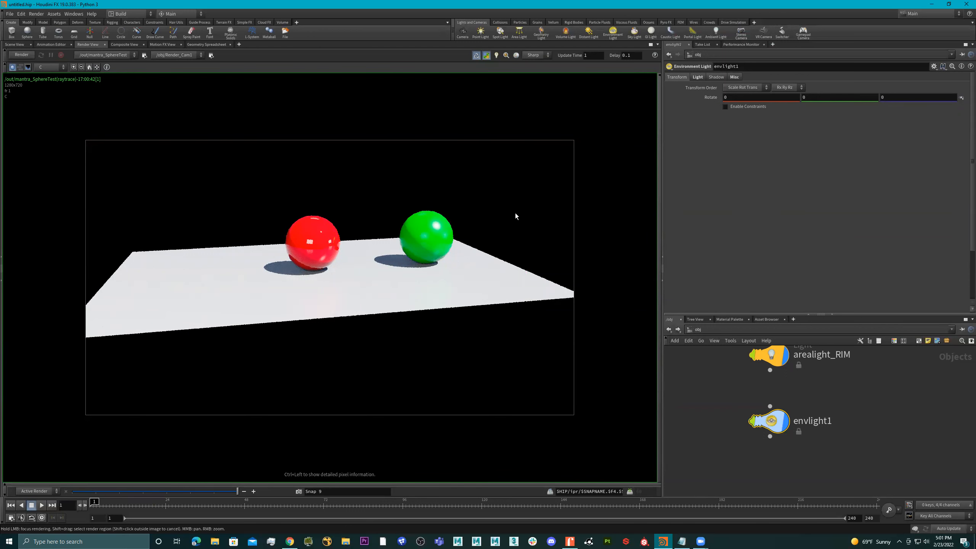
- Rotate the environment light about its Y axis to turn the HDRI around the spheres in the 3D scene
click(14, 44)
alt+right_drag(401, 255, 248, 261)
alt+drag(394, 256, 622, 264)
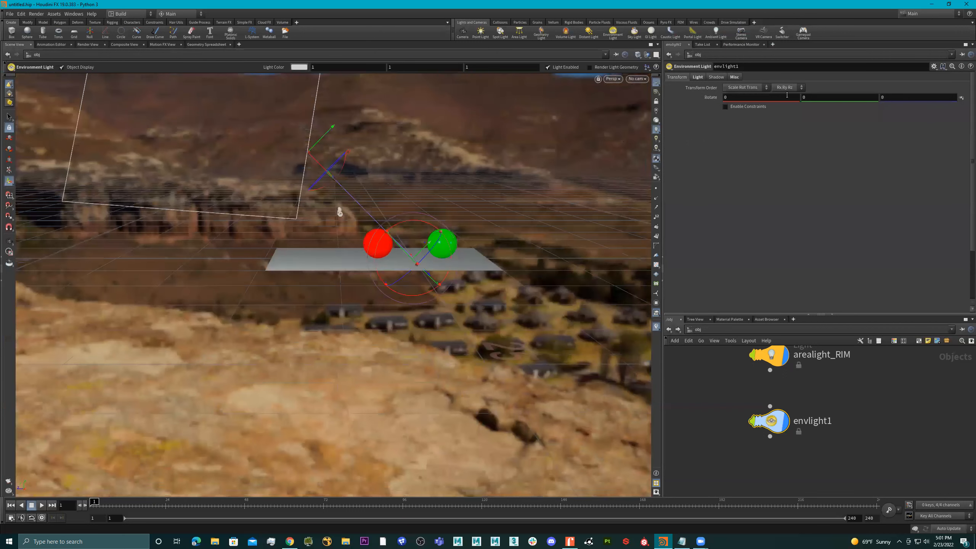
middle_drag(820, 97, 974, 90)
middle_drag(736, 74, 750, 97)
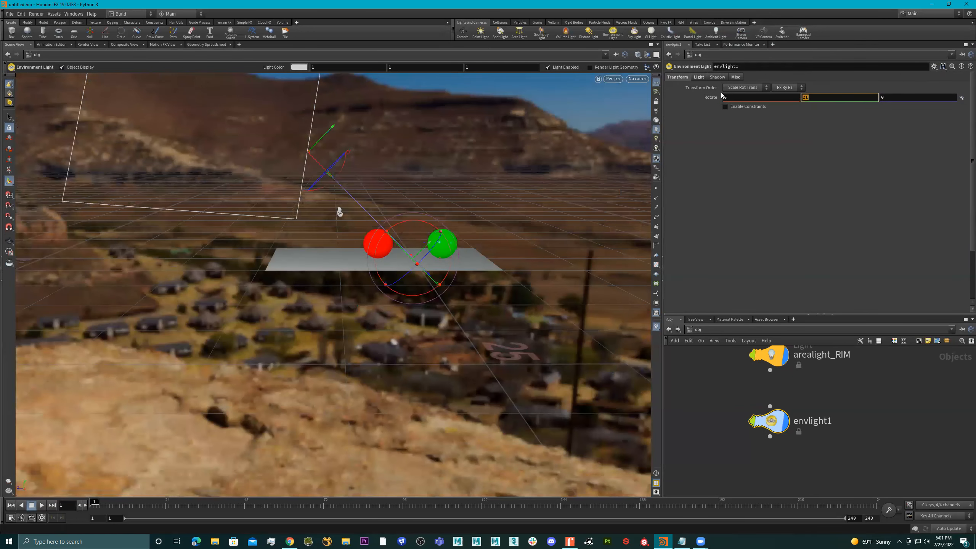
- Set the environment light's Y rotation to 180 and start a new render of the spheres in the render view
text(180)
key(Return)
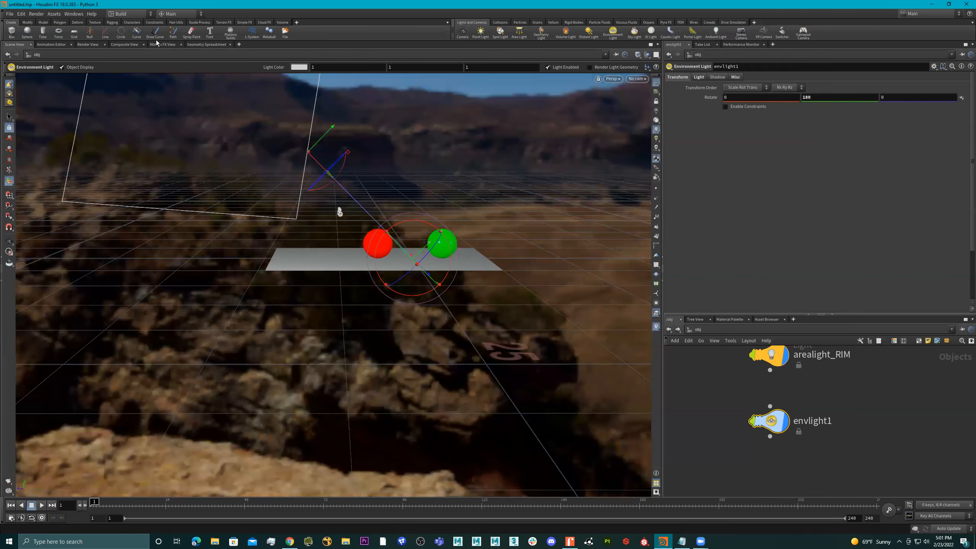
click(88, 45)
click(27, 55)
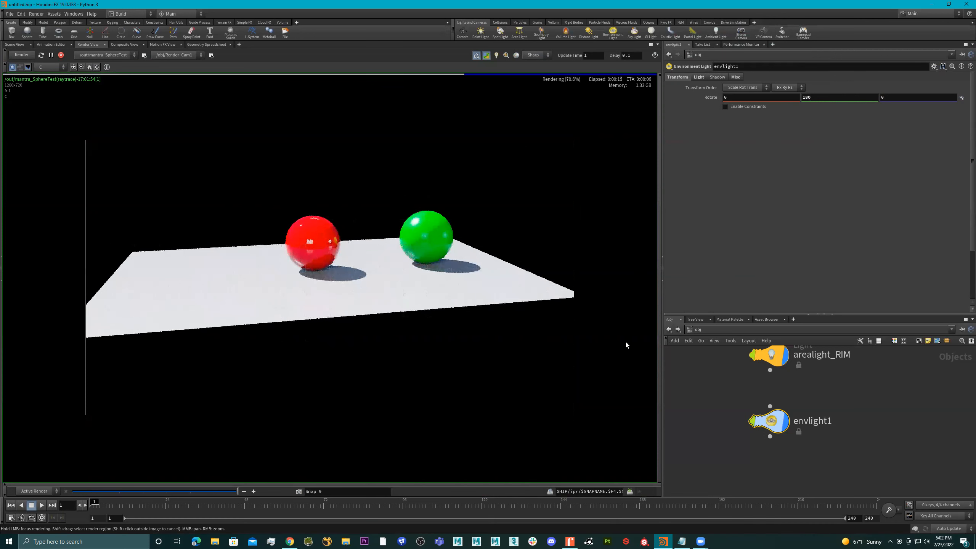
scroll(852, 405, down, 2)
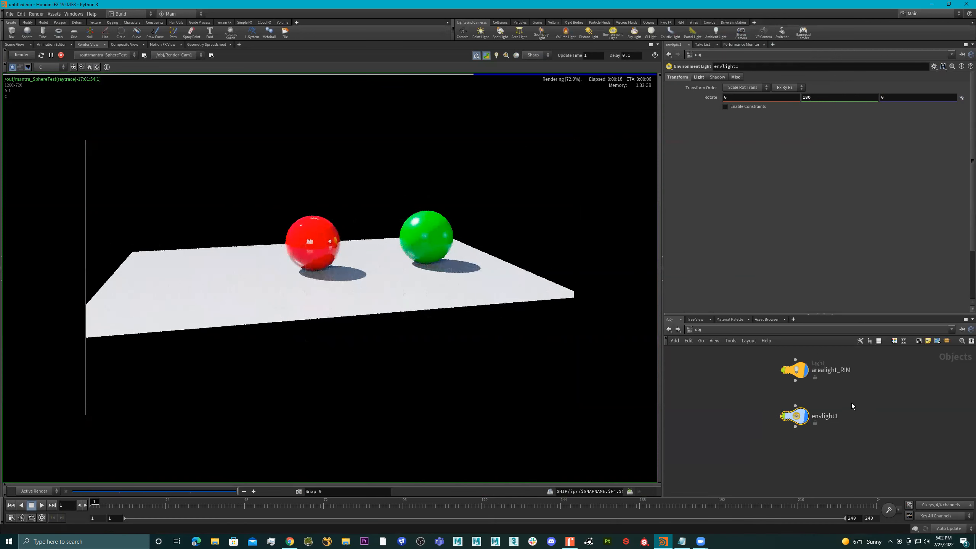
- Replace the light's environment map with HDRIHaven_lenong_1_2k.rat and compare the live render with the snapshots
click(699, 77)
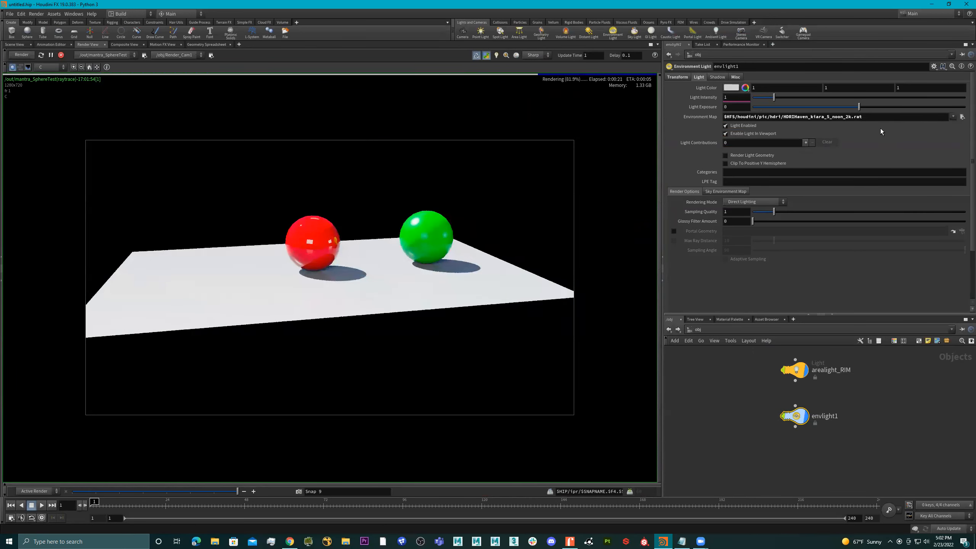
click(961, 117)
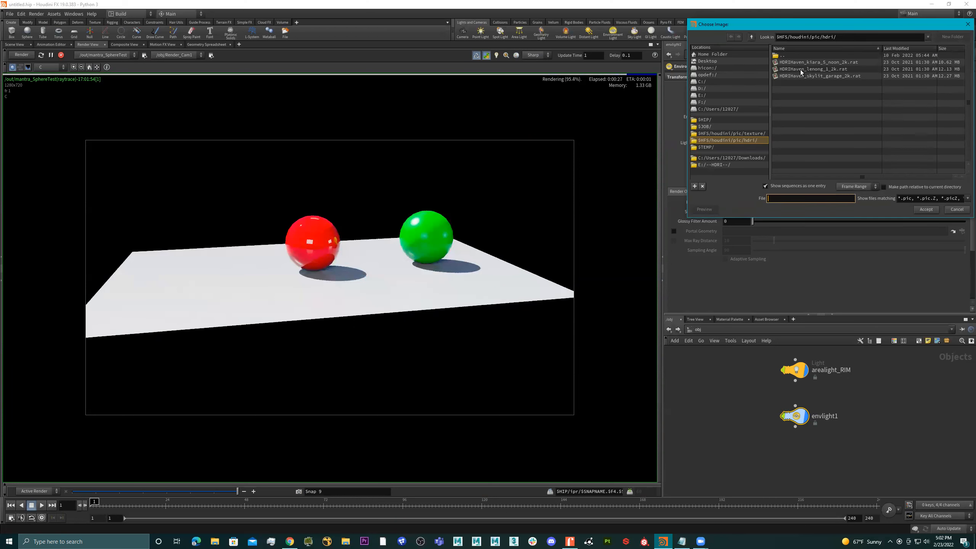
double_click(800, 70)
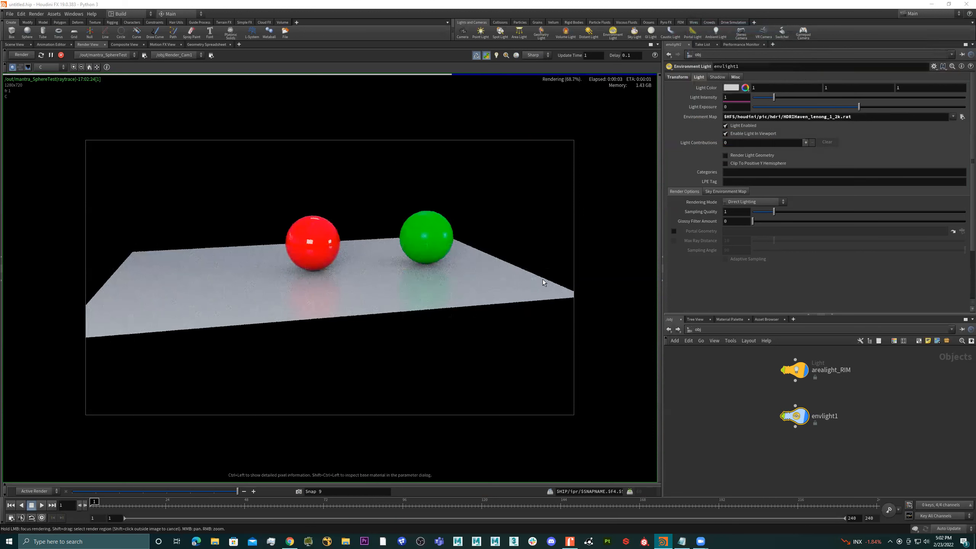
mouse_move(221, 490)
mouse_down()
mouse_move(211, 490)
mouse_move(238, 490)
mouse_up()
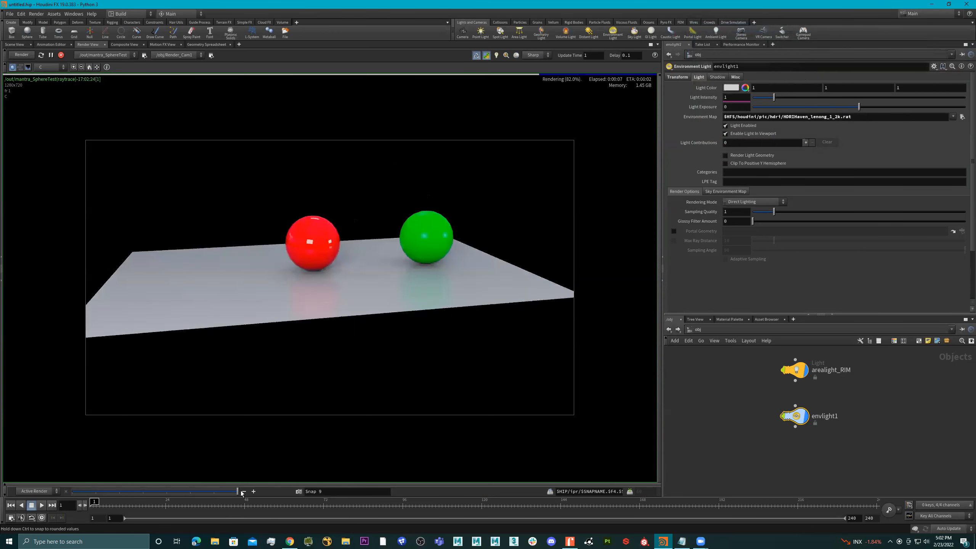
- Stop the live render and examine the lenong environment map around the spheres from several angles in the 3D viewport
click(61, 55)
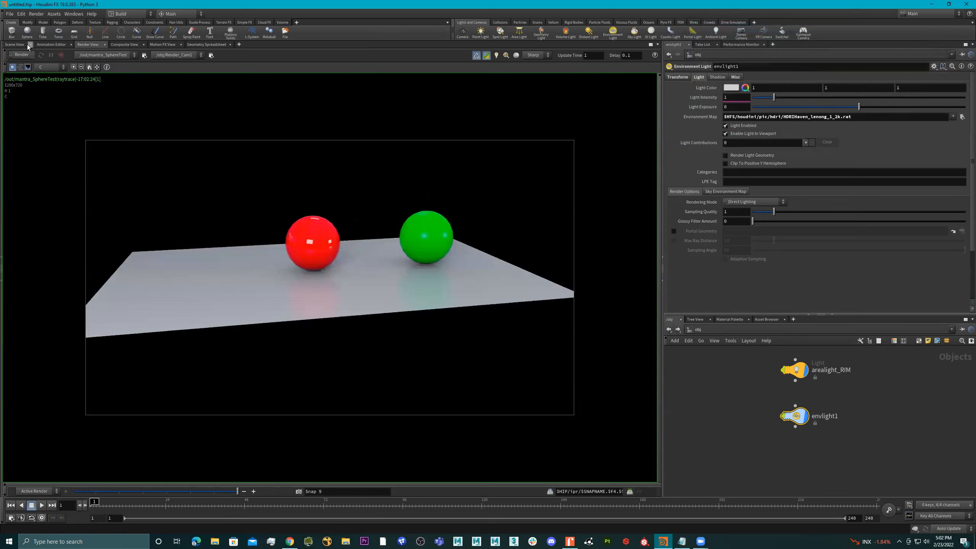
click(15, 45)
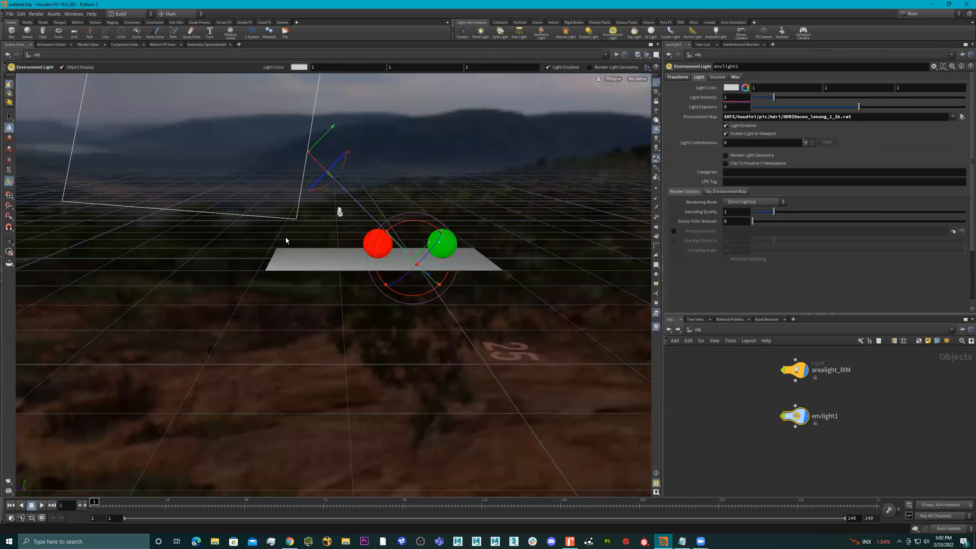
key(Escape)
drag(292, 240, 298, 224)
drag(363, 215, 508, 253)
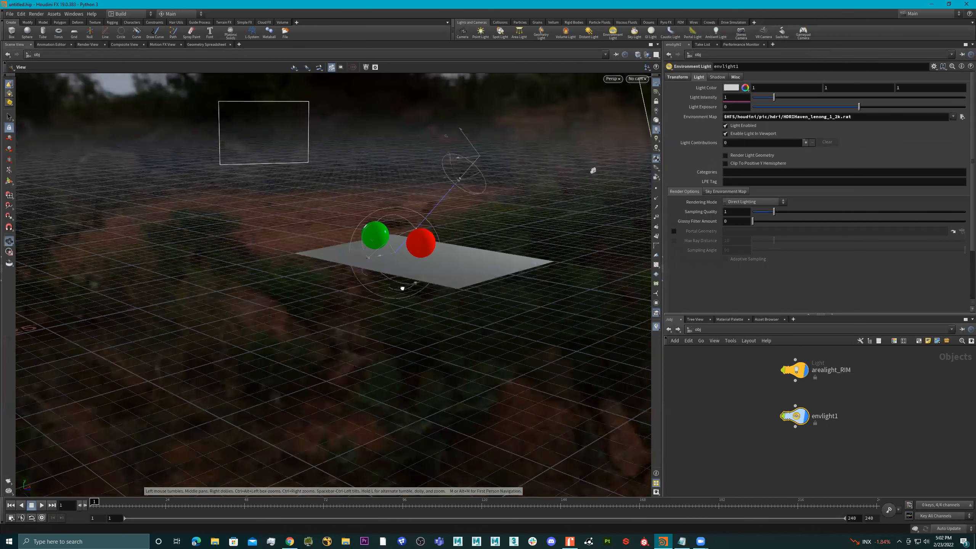
drag(403, 288, 550, 320)
drag(431, 325, 398, 310)
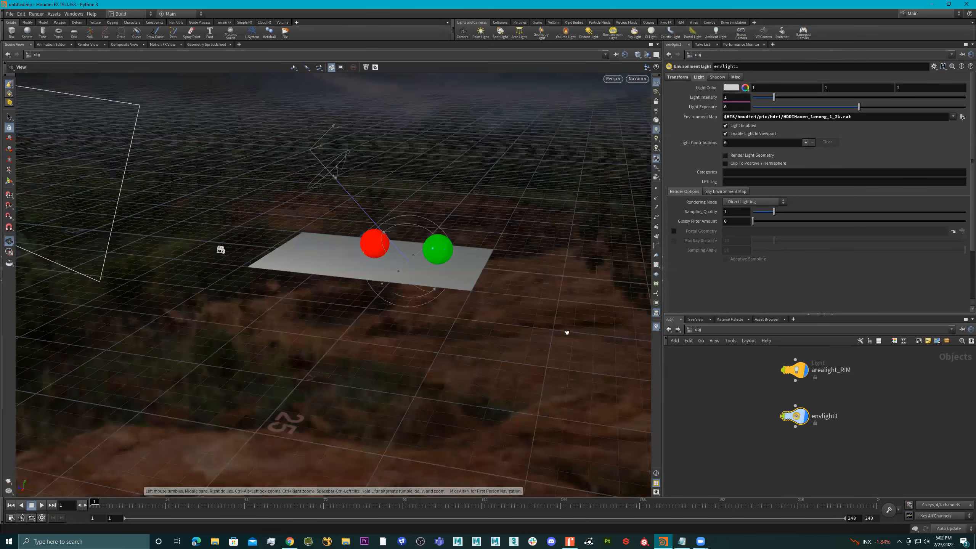
drag(458, 340, 173, 353)
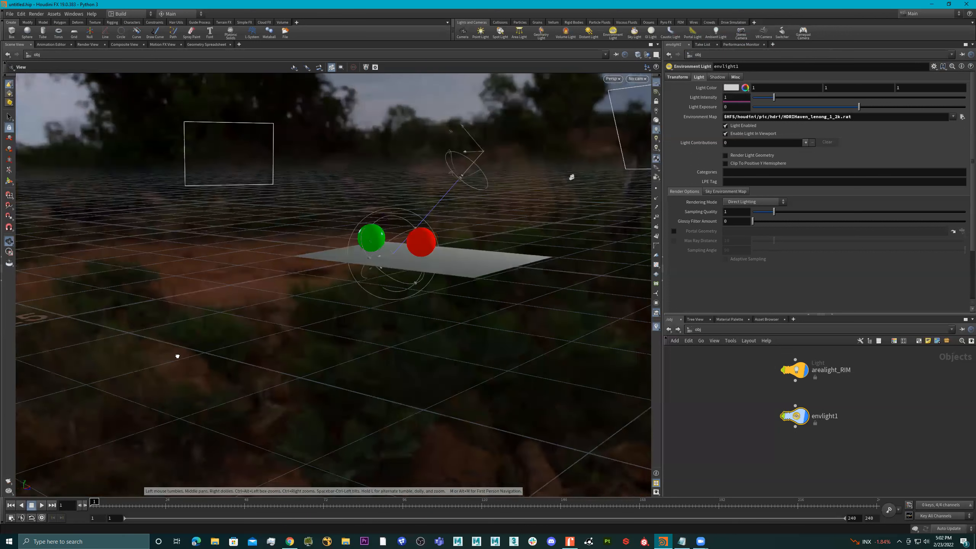
drag(375, 379, 133, 56)
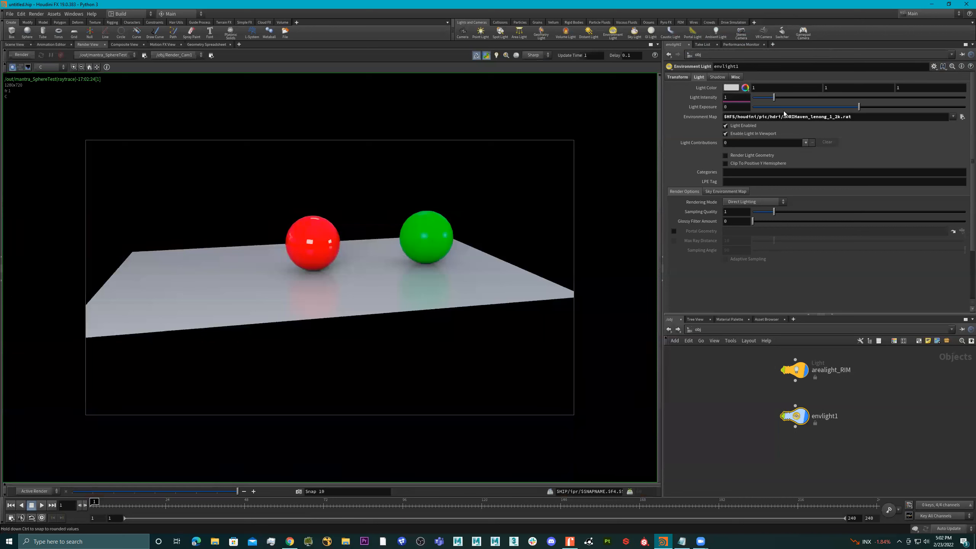
- Reset the environment light's Y rotation to 0, restart the render and compare it with the latest snapshot
click(684, 78)
drag(813, 97, 721, 93)
text(0)
key(Return)
click(21, 54)
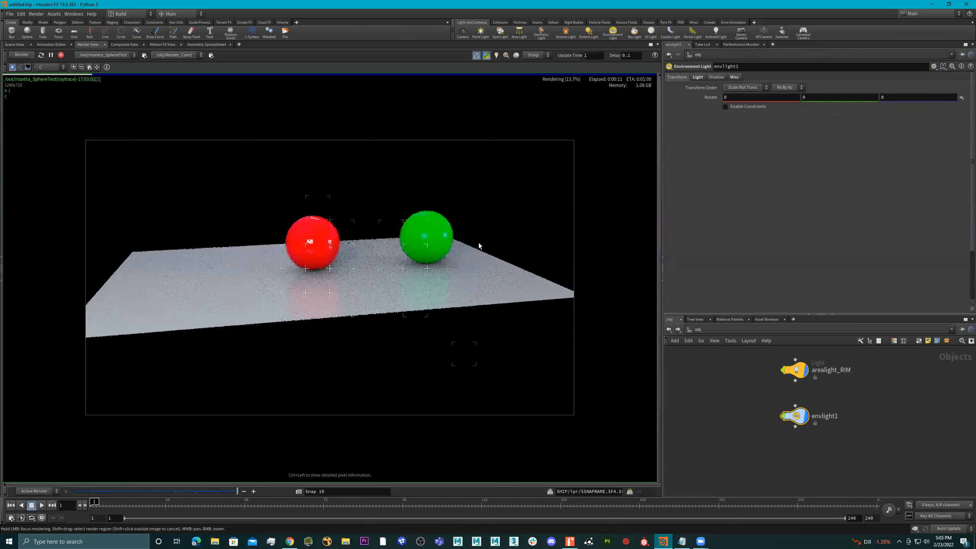
mouse_move(235, 491)
mouse_down()
mouse_move(212, 492)
mouse_move(261, 490)
mouse_move(218, 489)
mouse_move(233, 489)
mouse_up()
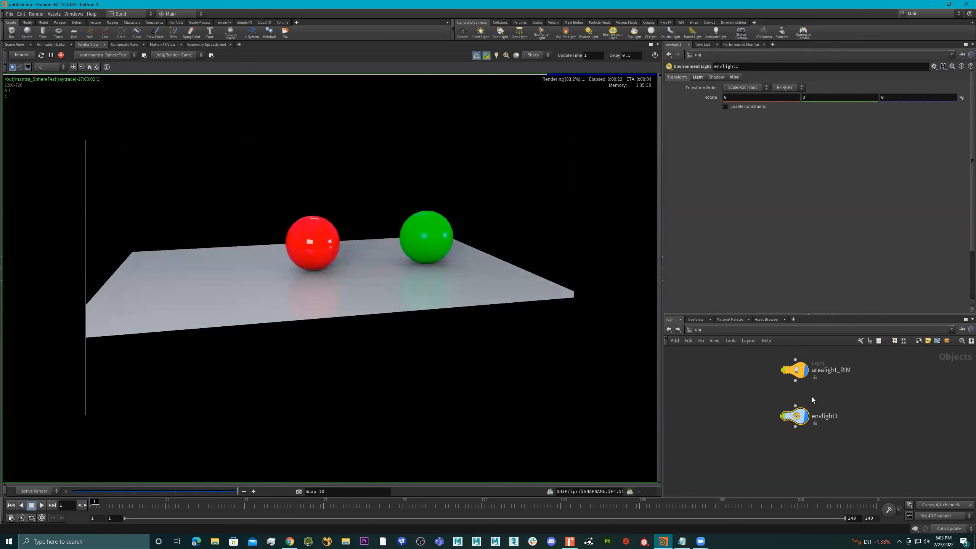
- Change the environment light's Y rotation to 18 and limit the live render to a region around both spheres
mouse_move(812, 97)
middle_down()
mouse_move(813, 115)
mouse_move(834, 115)
mouse_move(813, 98)
middle_up()
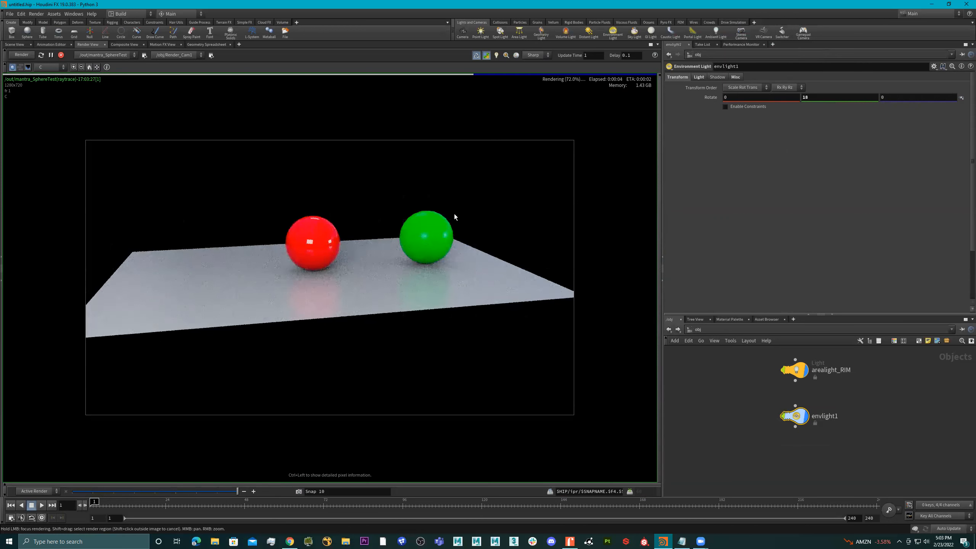
shift+drag(465, 198, 284, 301)
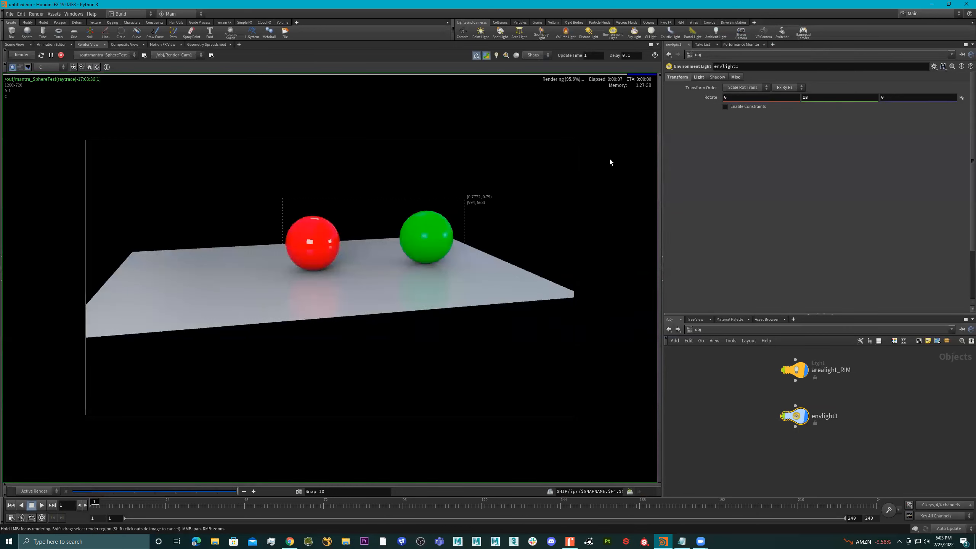
shift+click(618, 151)
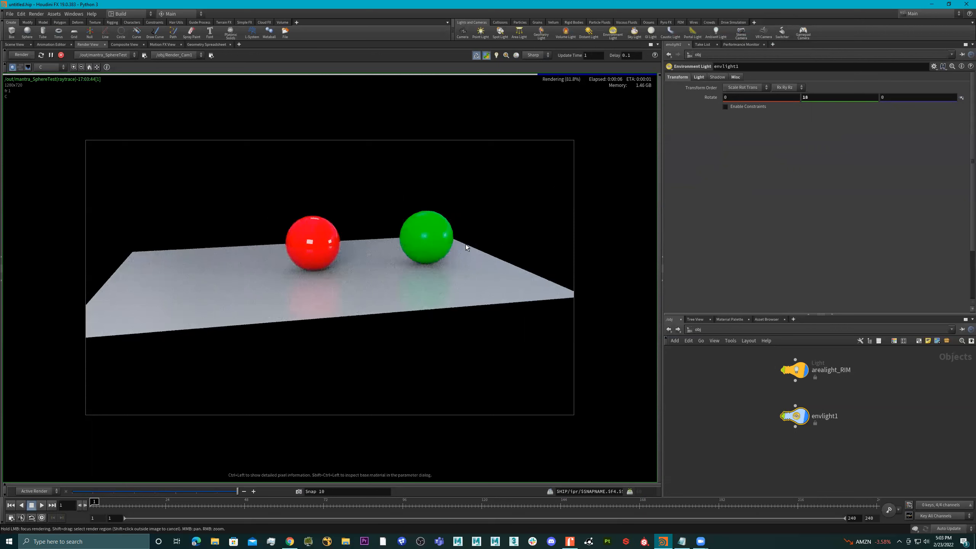
shift+drag(480, 212, 280, 316)
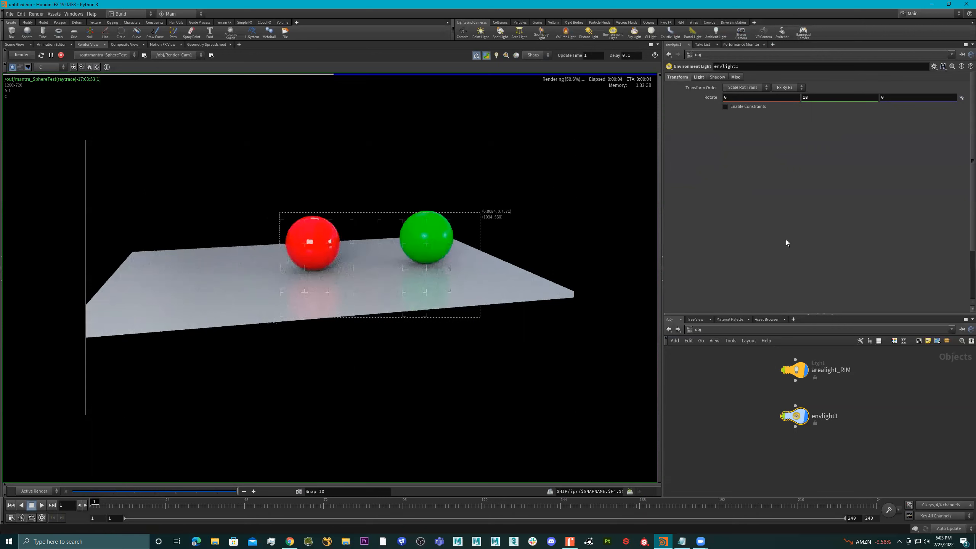
- Set the environment light's Y rotation to 45 to update the lighting inside the render region
click(822, 97)
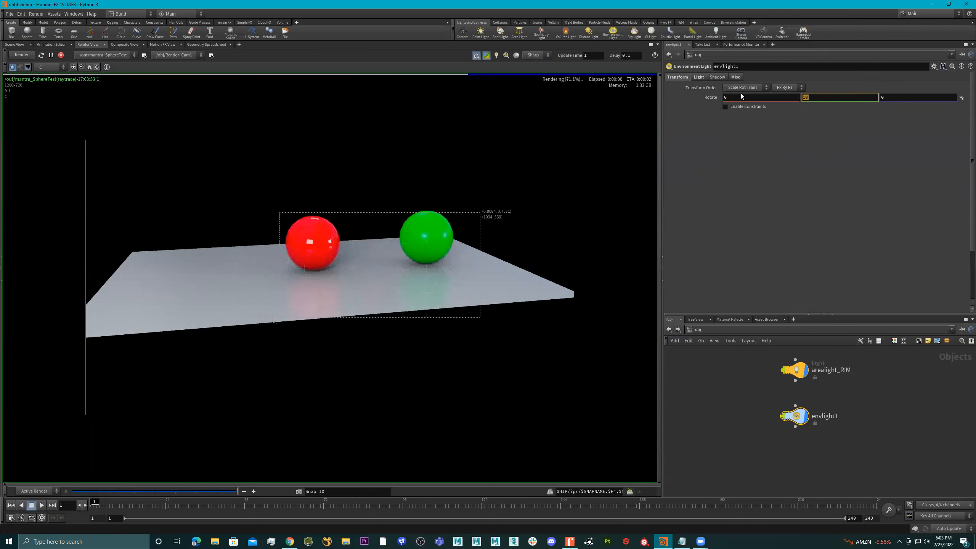
text(45)
key(Return)
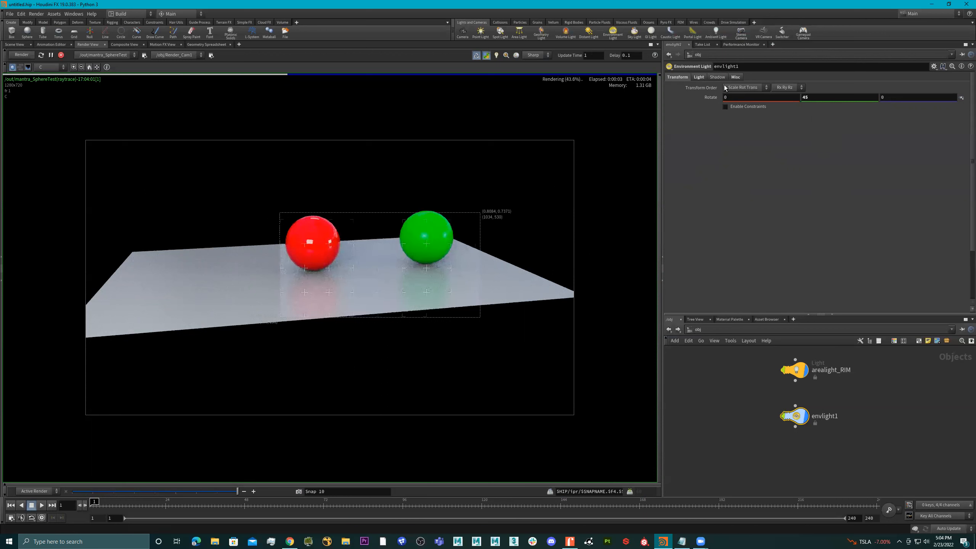
- Load HDRIHaven_skylit_garage_2k.rat as the environment map and clear the render region so the whole frame renders
click(699, 77)
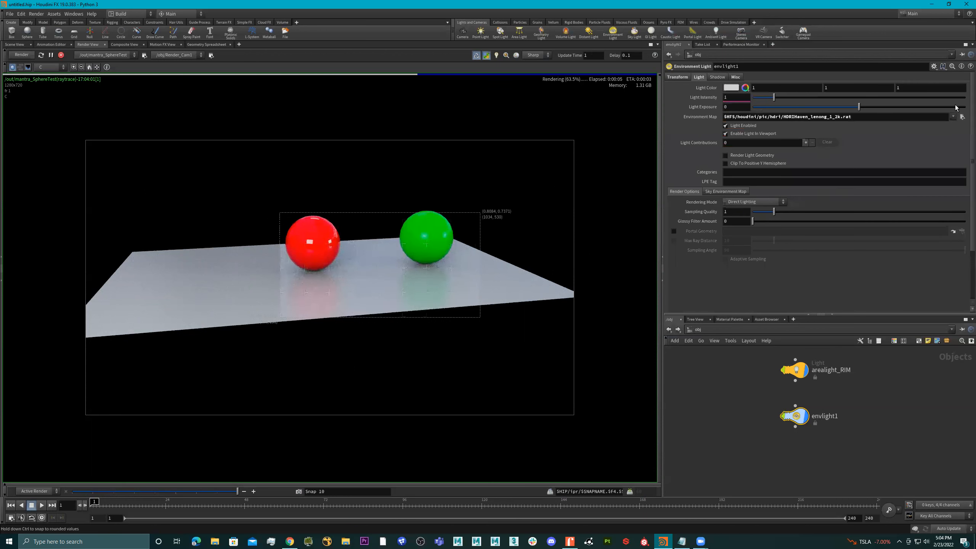
click(953, 117)
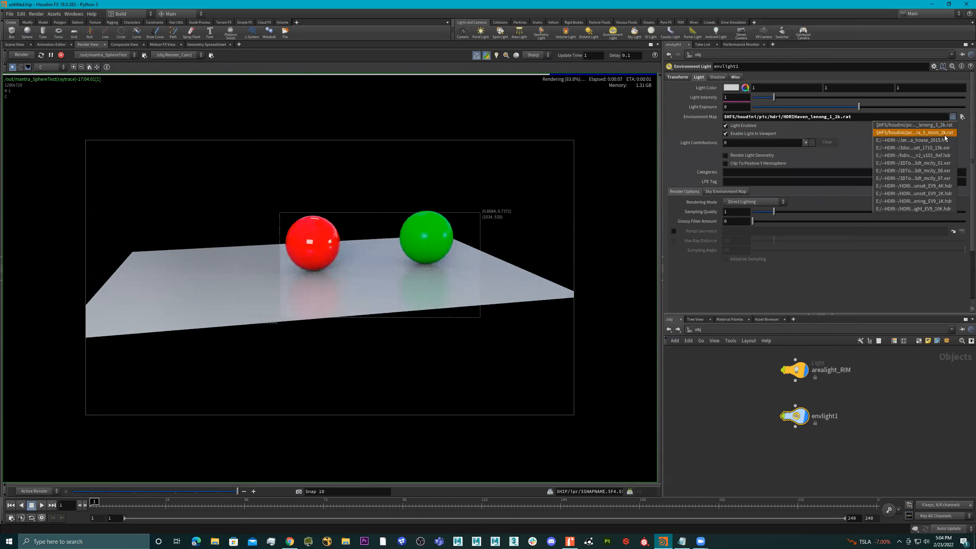
click(940, 104)
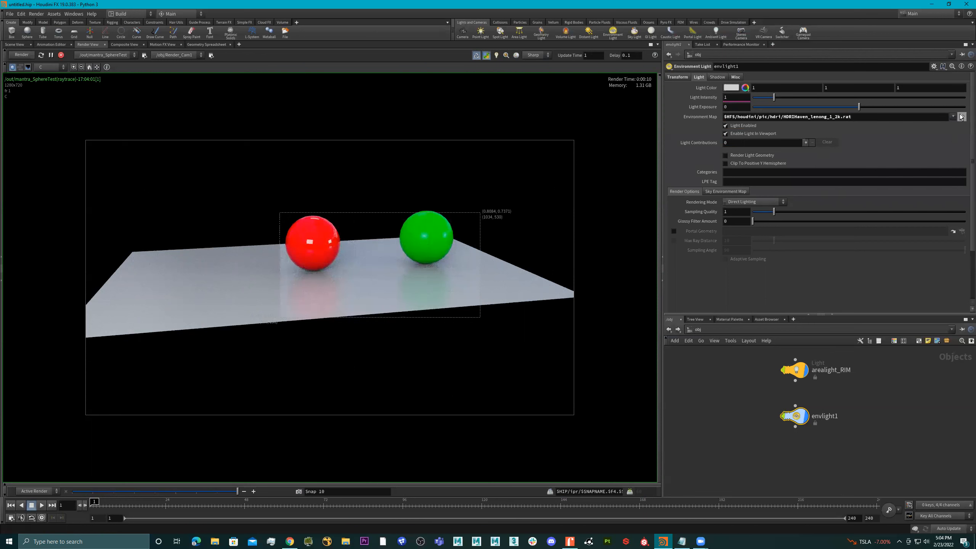
click(961, 116)
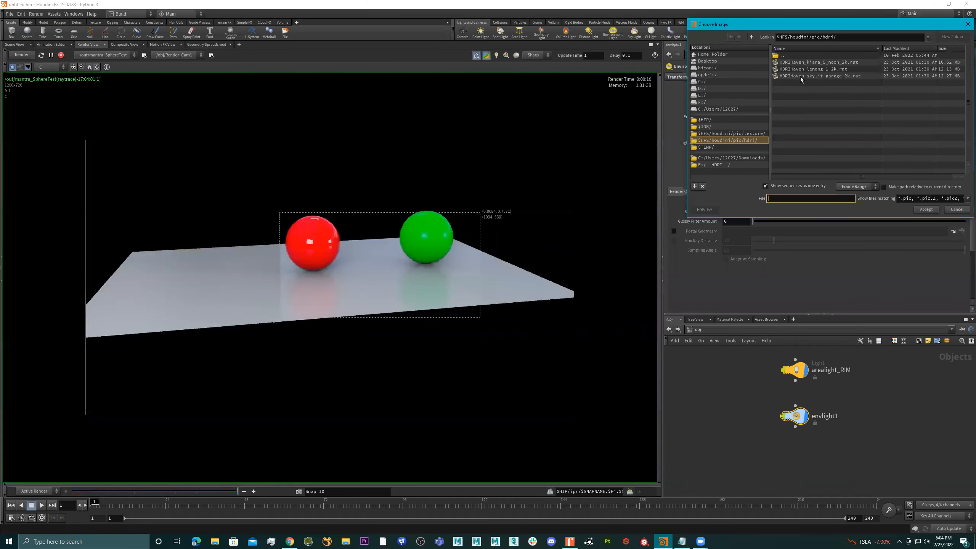
double_click(828, 79)
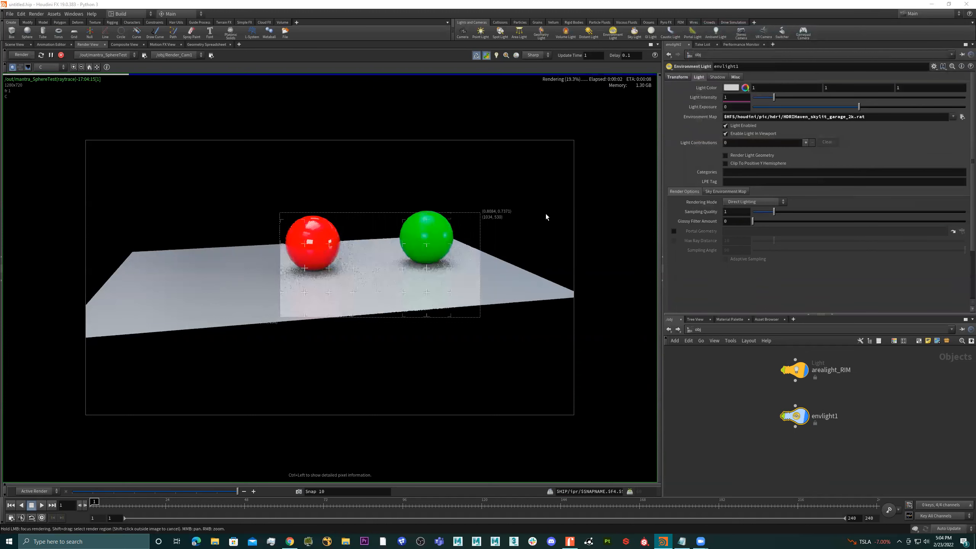
click(608, 190)
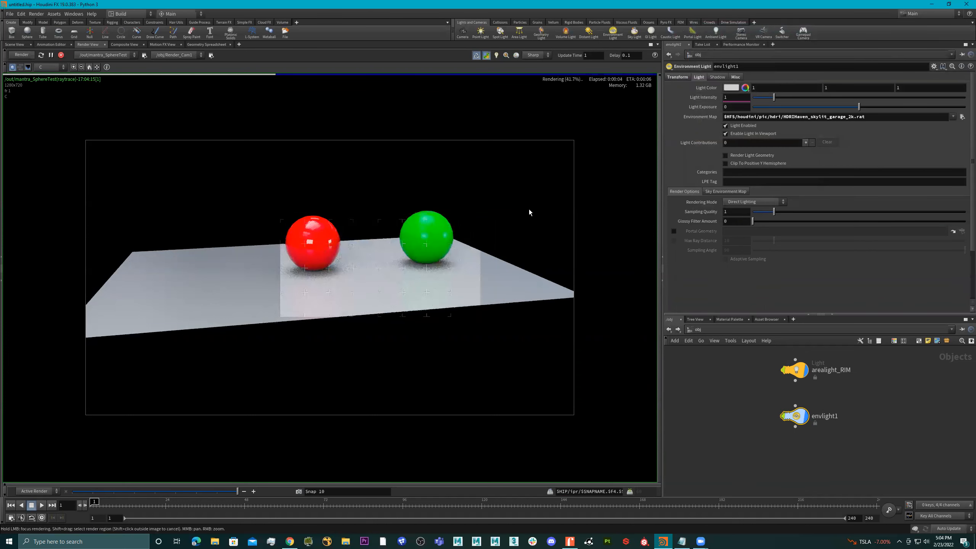
shift+click(597, 233)
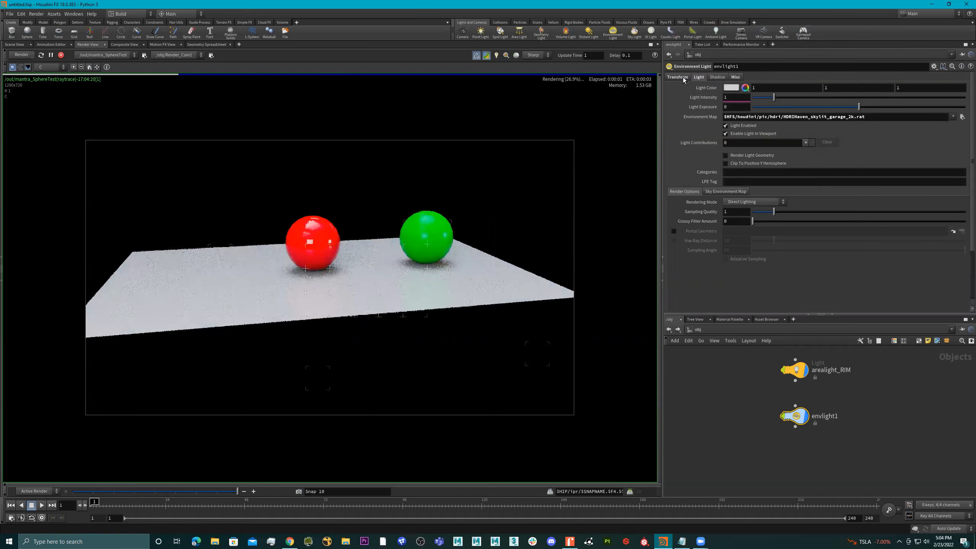
- Try the environment light at a Y rotation of 0 and set it to 180 to compare the garage lighting
drag(820, 97, 748, 90)
text(0)
key(Return)
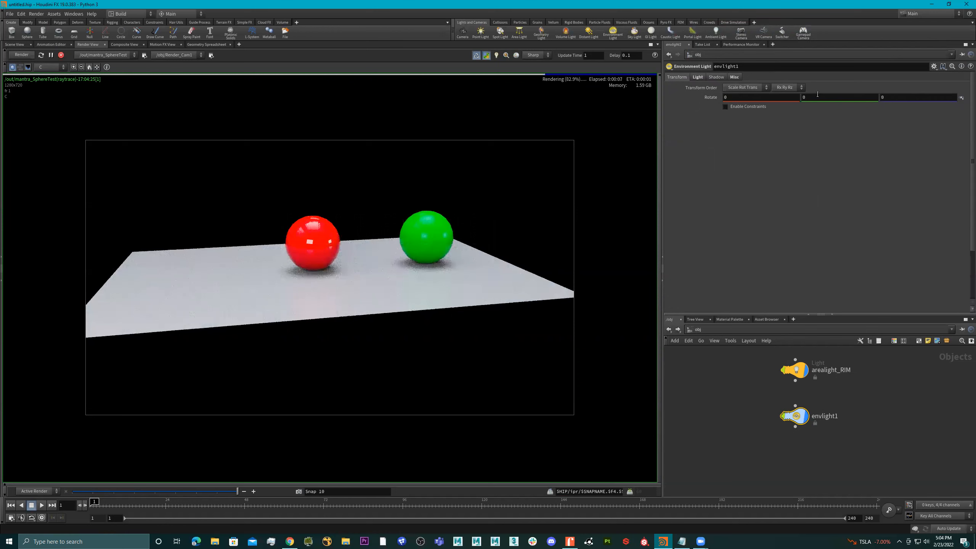
key(Tab)
text(180)
key(Return)
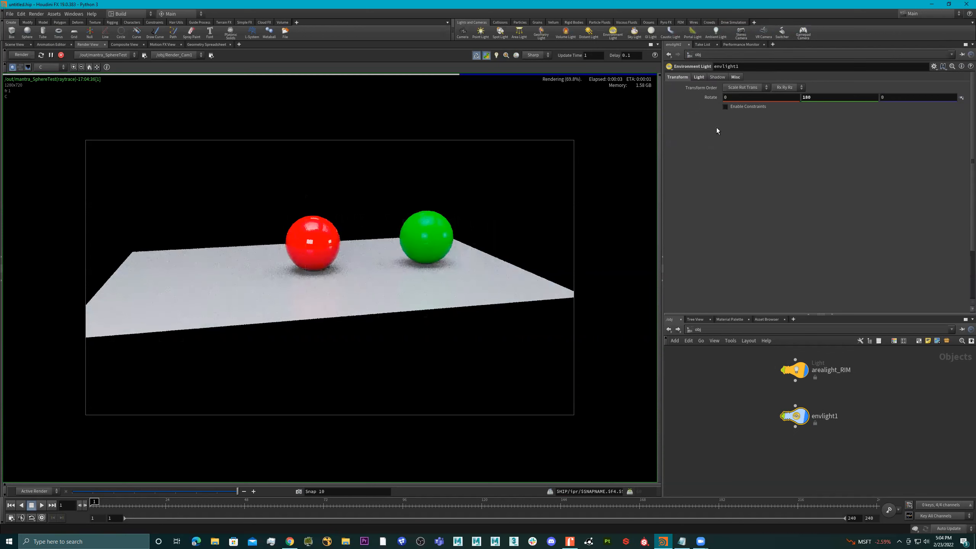
- Lower the environment light's exposure to -2.1 and compare the render with the earlier snapshots
click(698, 77)
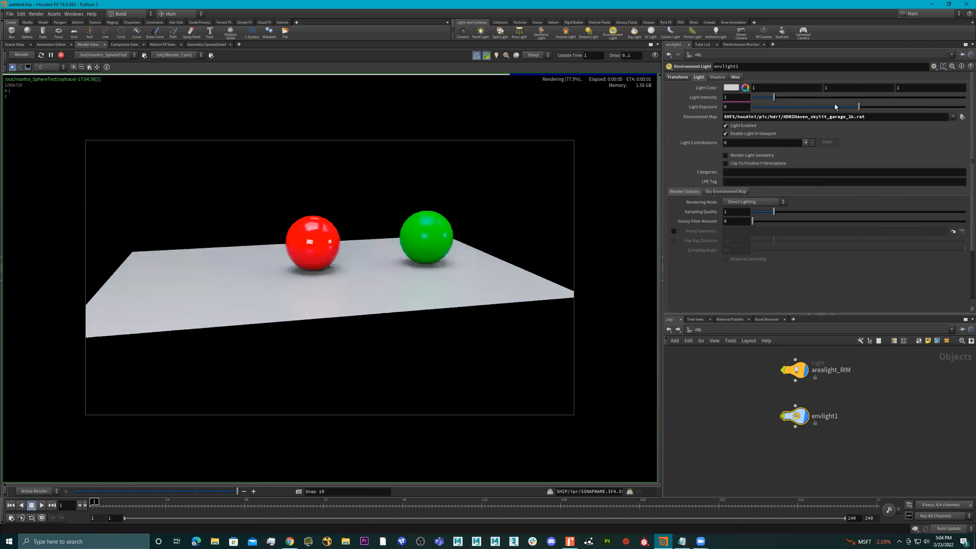
drag(843, 108, 823, 107)
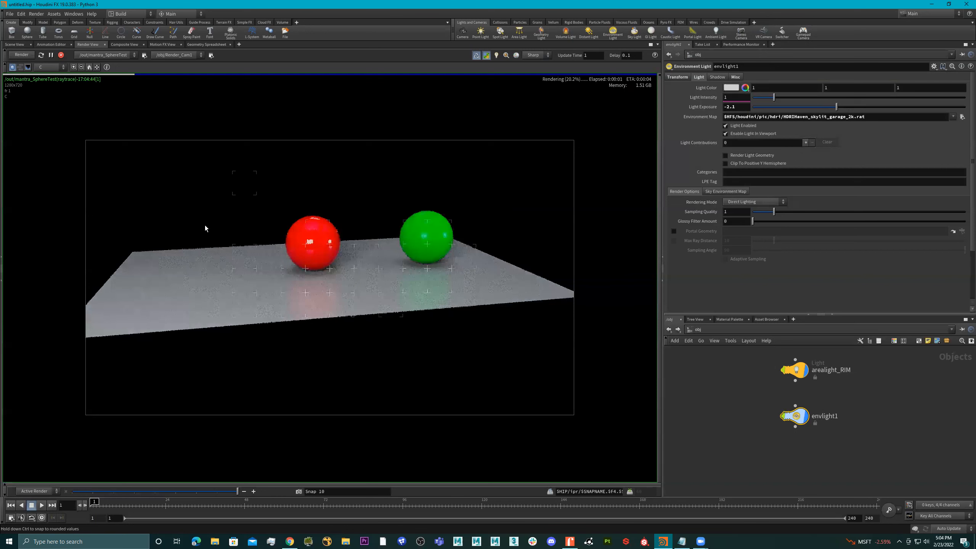
drag(197, 489, 37, 499)
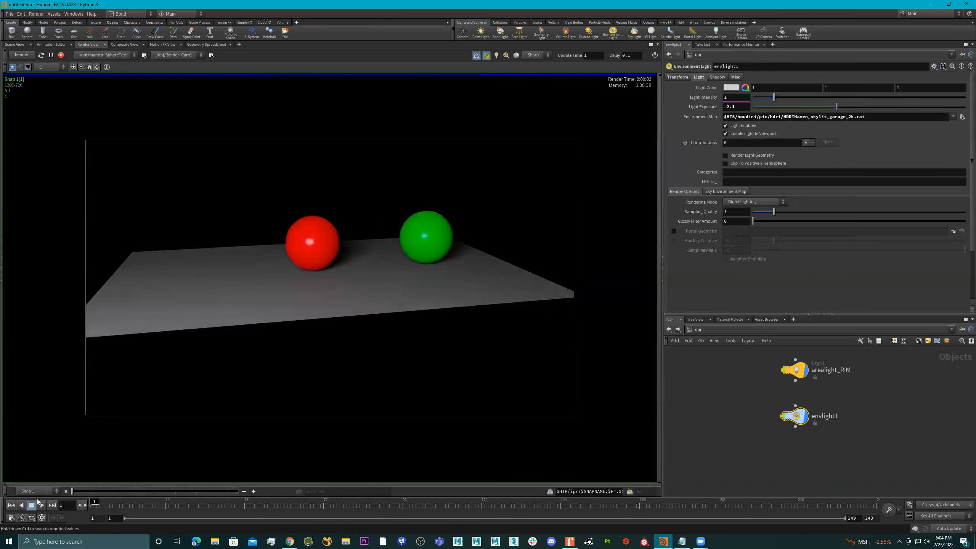
drag(141, 492, 260, 480)
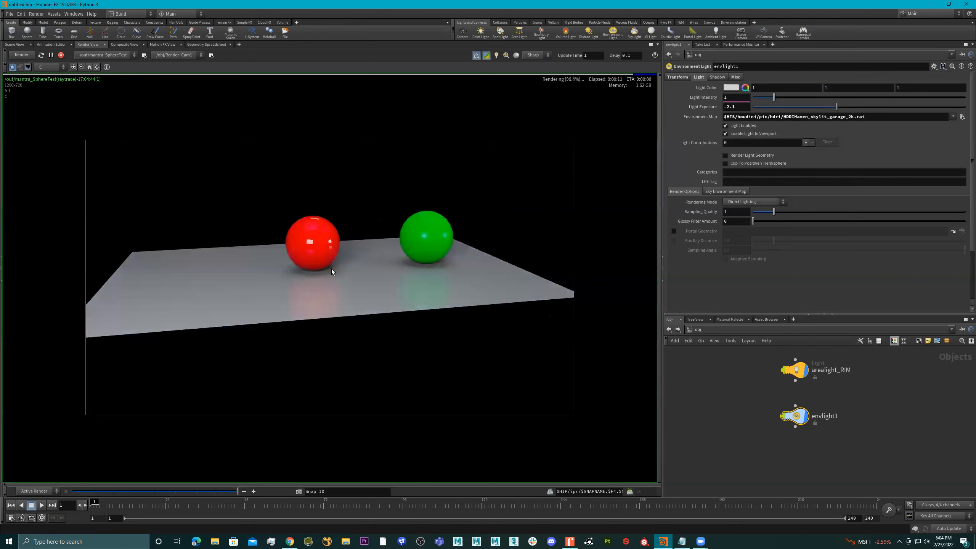
key(h)
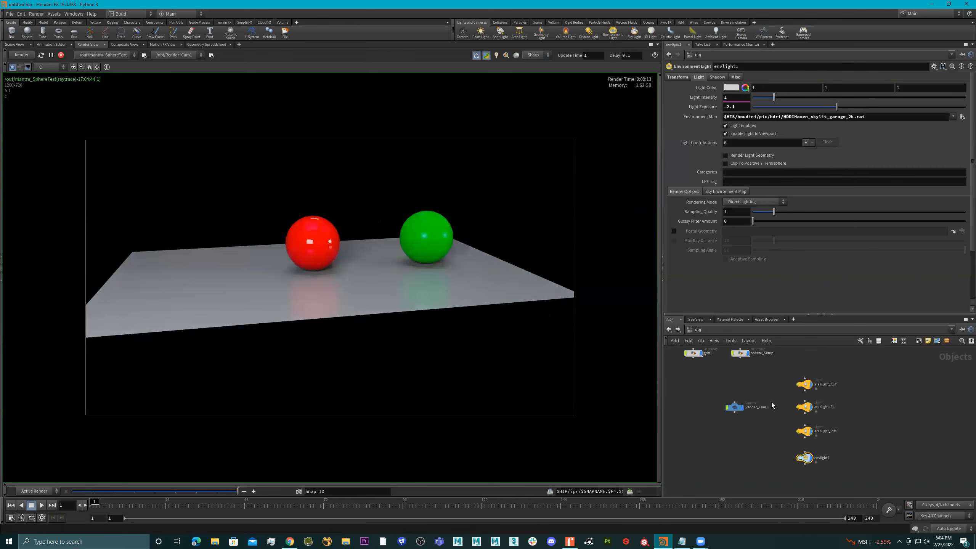
- Return to the 3D scene view, inspect the spheres from several angles, and open the sphere_Setup geometry network
click(14, 44)
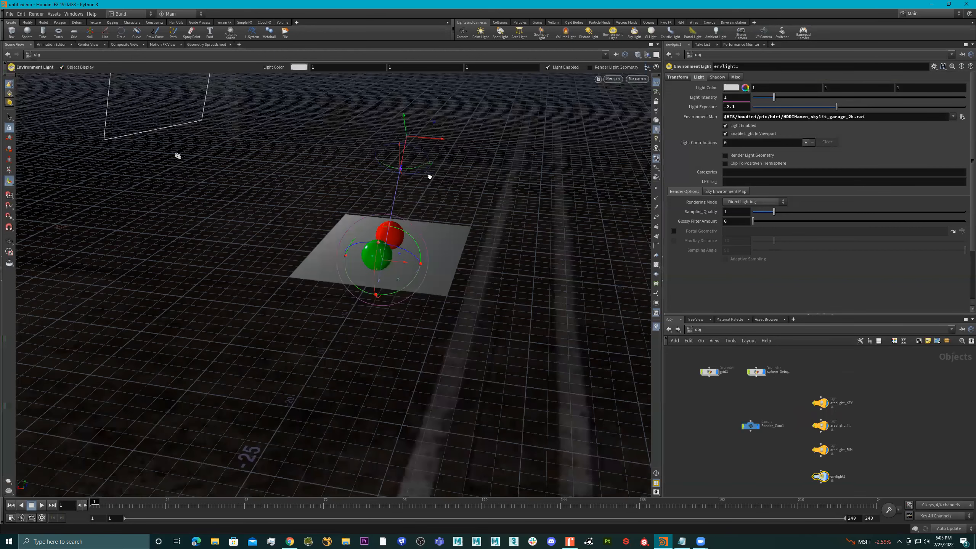
drag(282, 189, 234, 180)
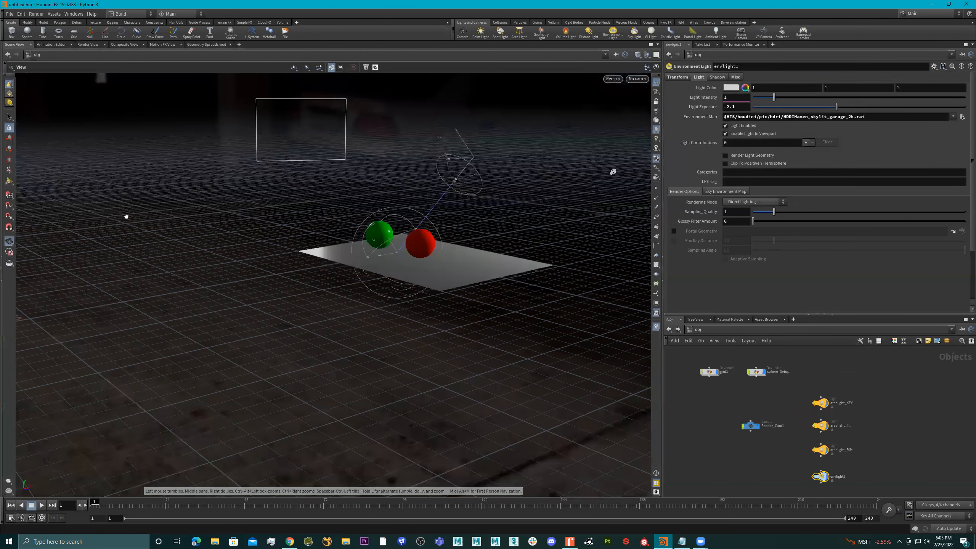
drag(612, 170, 125, 179)
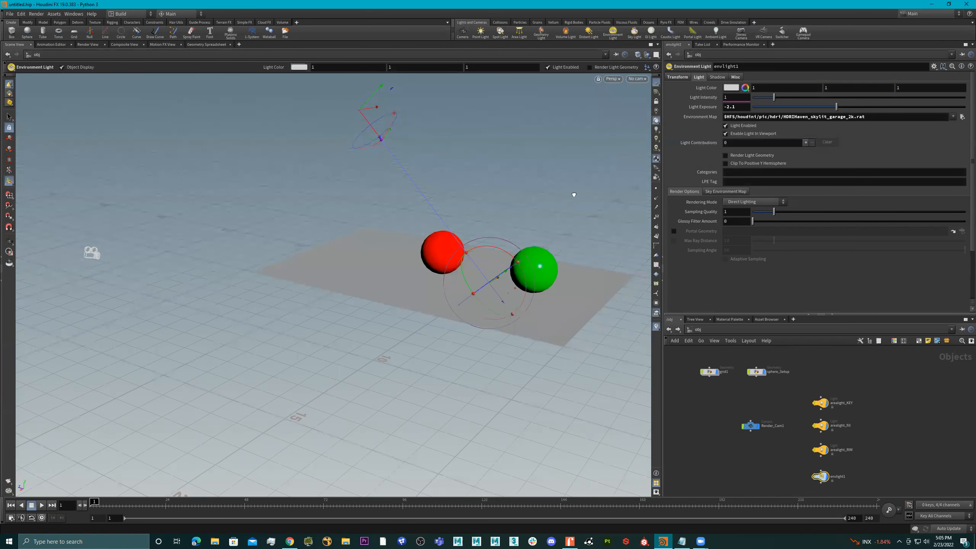
alt+drag(574, 194, 348, 193)
alt+right_drag(534, 196, 549, 216)
alt+drag(548, 216, 447, 228)
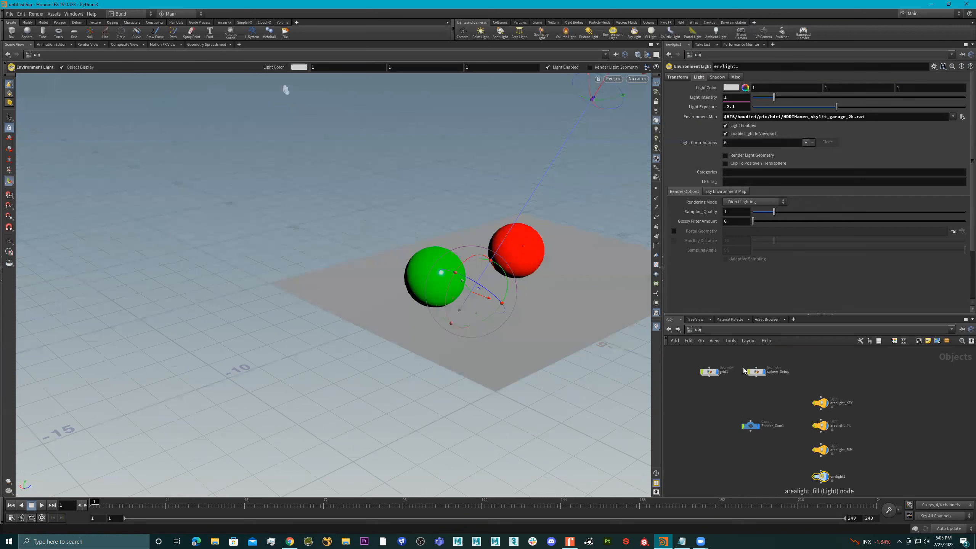
double_click(751, 370)
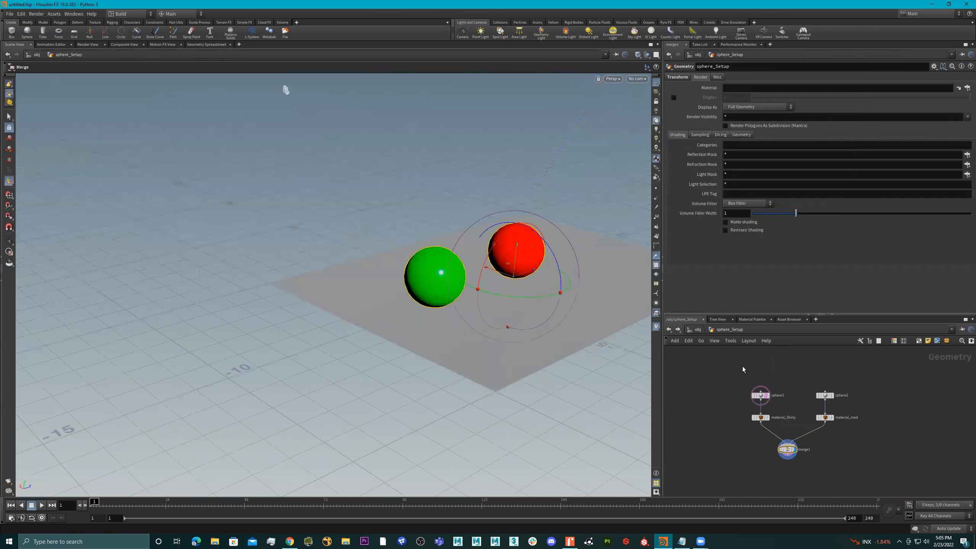
- Duplicate the sphere2 and material_med node pair beside the originals in the sphere_Setup network
scroll(862, 413, up, 3)
drag(852, 367, 766, 437)
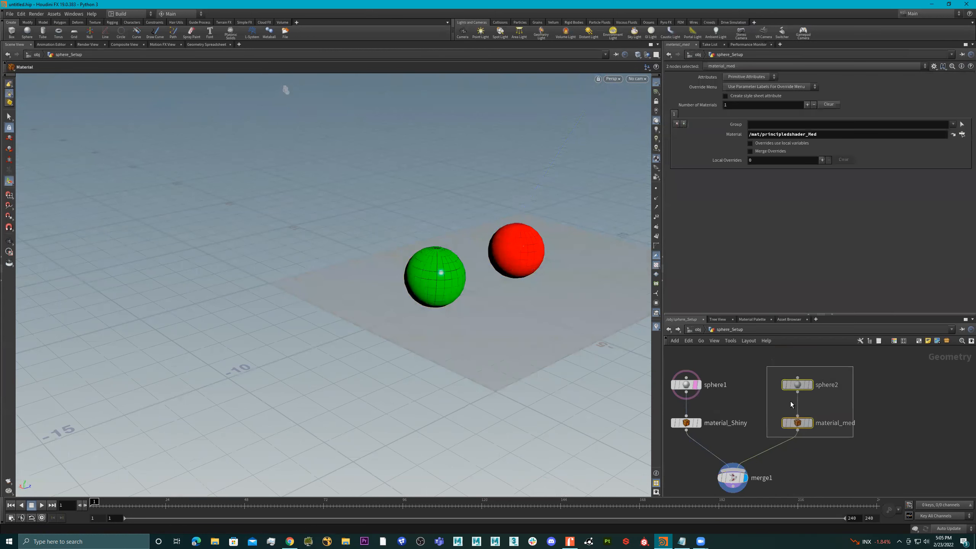
drag(720, 364, 673, 435)
drag(852, 362, 766, 452)
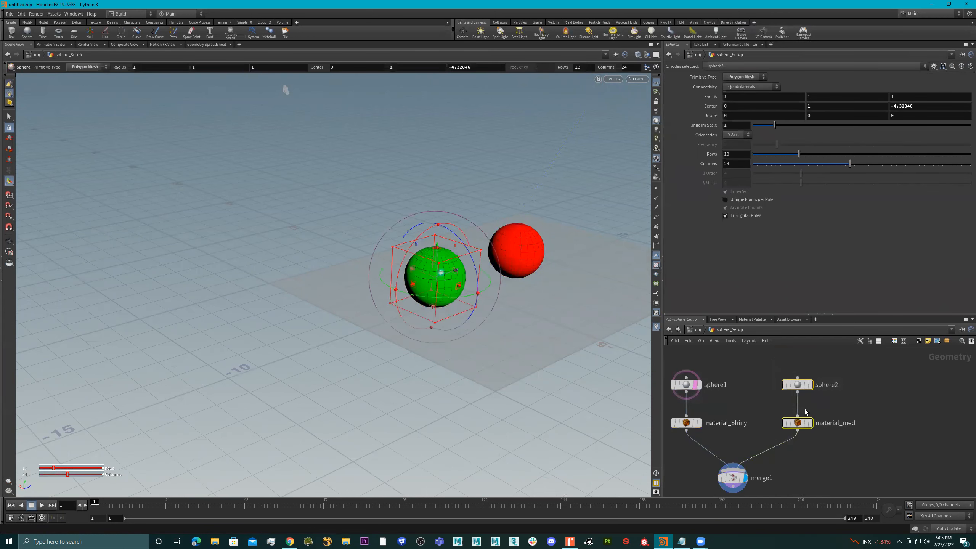
alt+drag(530, 318, 510, 316)
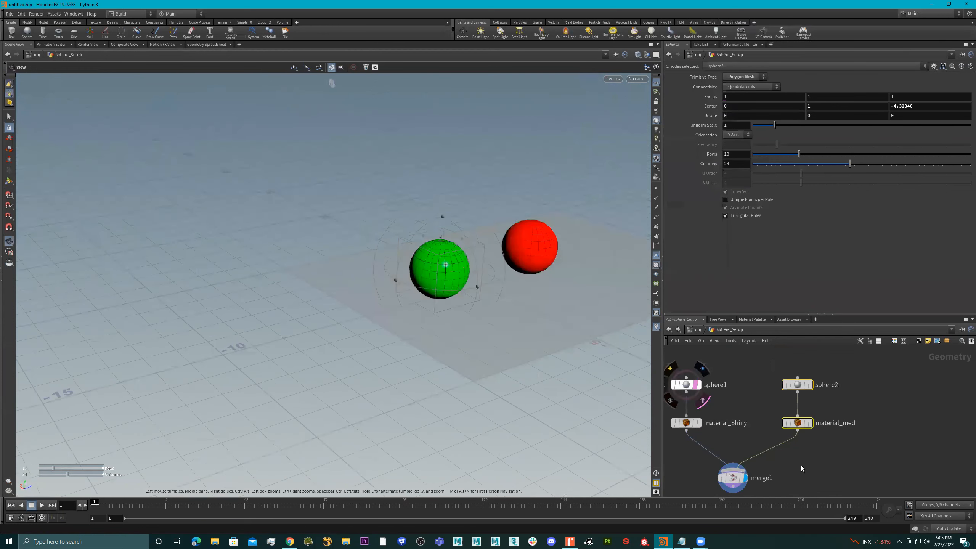
click(797, 423)
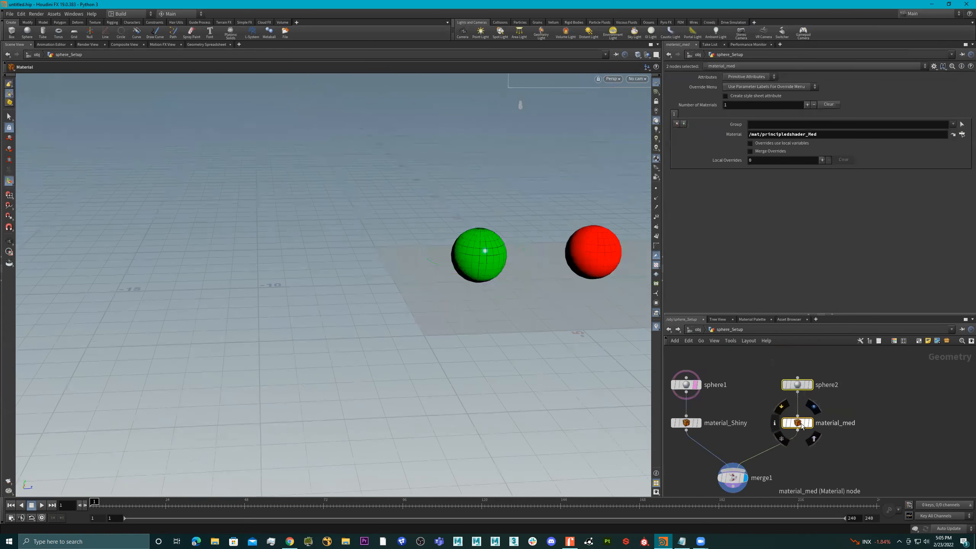
alt+drag(799, 422, 892, 423)
middle_drag(935, 433, 874, 429)
- Rename the duplicated material node as material_chrome
scroll(875, 429, up, 3)
double_click(877, 416)
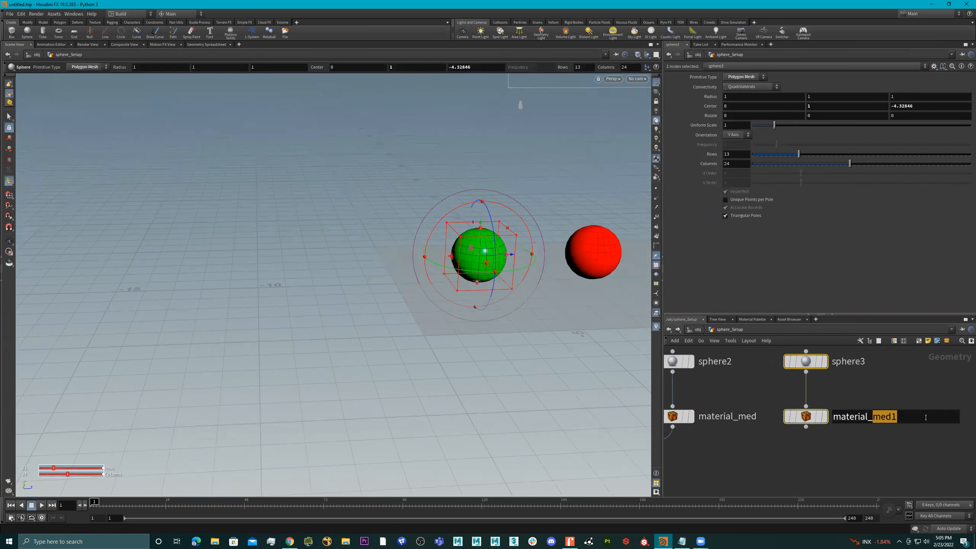
text(chrome)
key(Return)
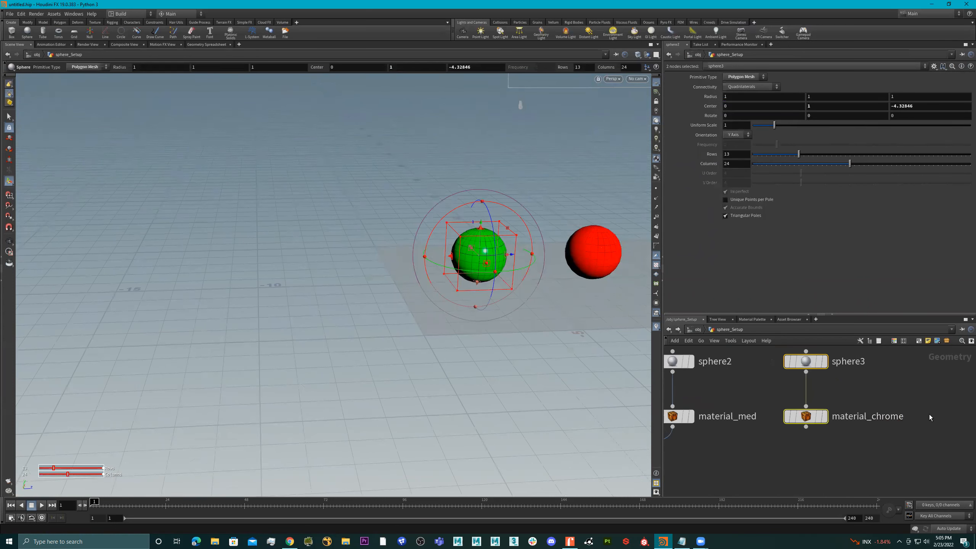
scroll(816, 439, down, 4)
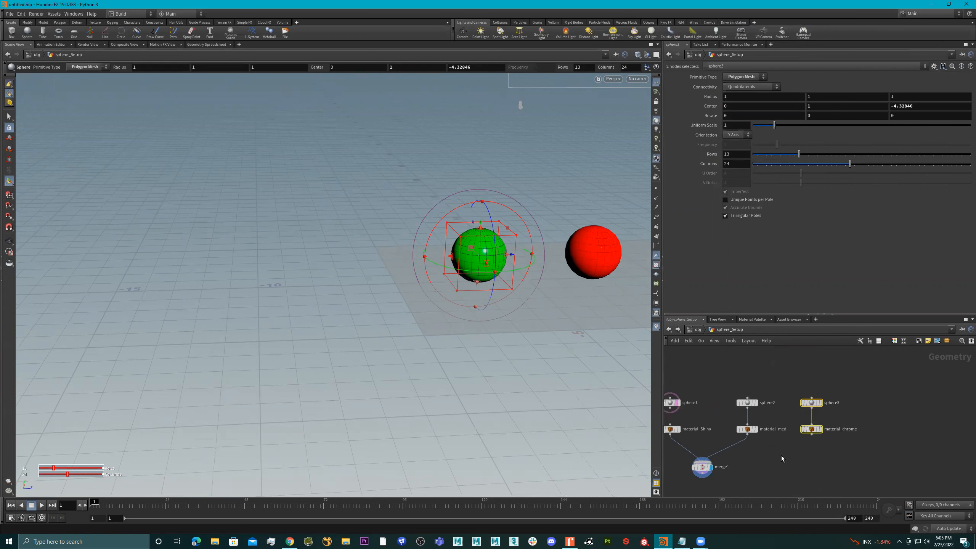
- Connect the material_chrome output to merge1 as a third input
middle_drag(782, 455, 866, 436)
click(867, 435)
click(892, 418)
click(785, 446)
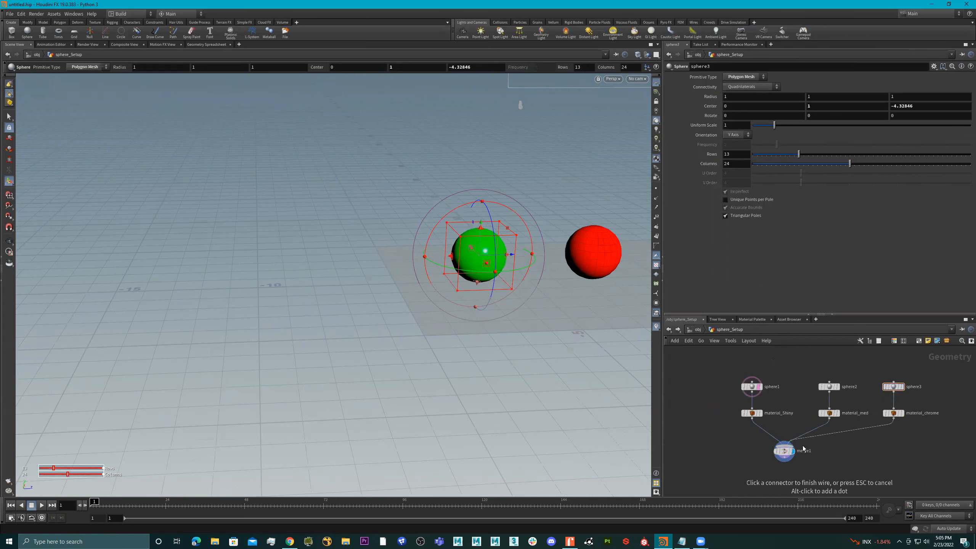
- Move sphere3 along Z to a center of about 4.56, on the opposite side of the red sphere from the green one
drag(916, 374, 883, 400)
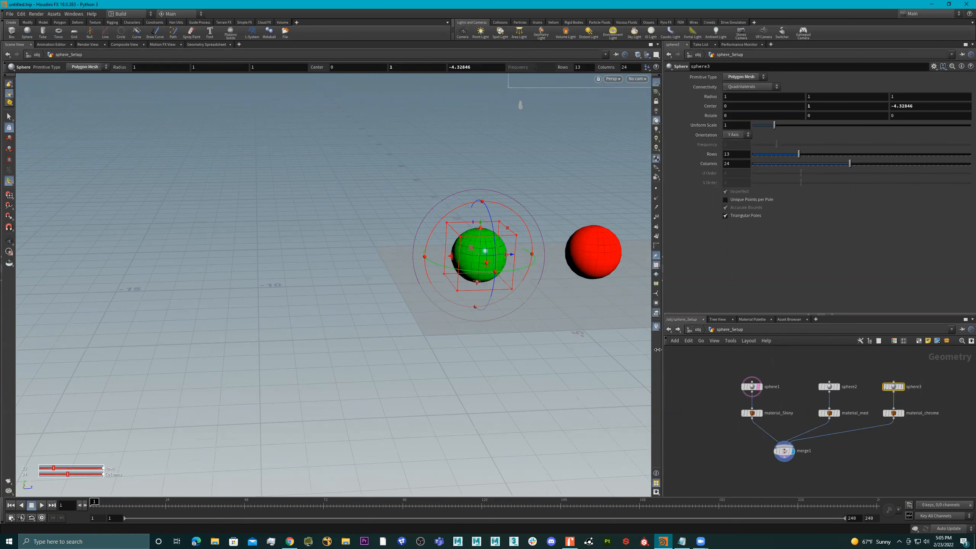
alt+middle_drag(494, 321, 419, 325)
alt+drag(431, 264, 693, 302)
alt+middle_drag(551, 306, 413, 310)
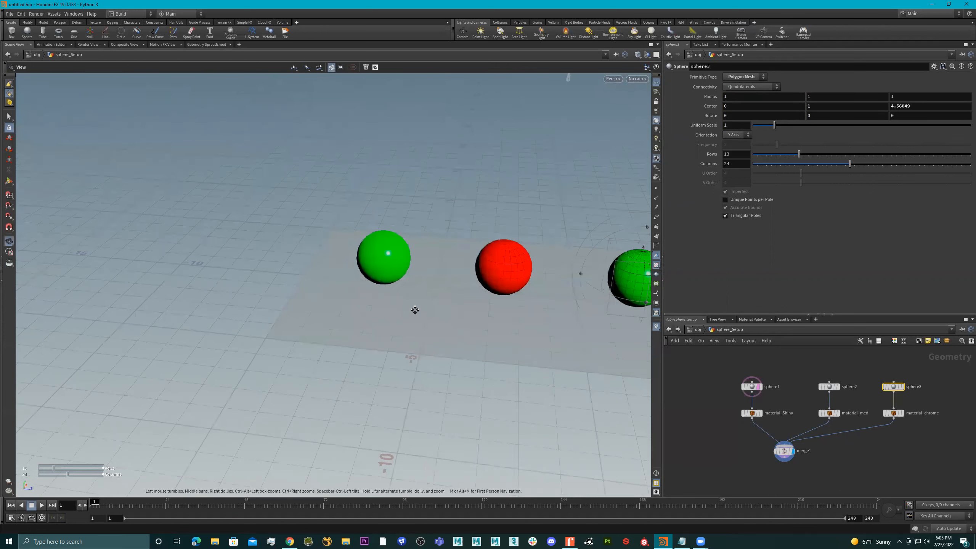
alt+drag(547, 284, 534, 268)
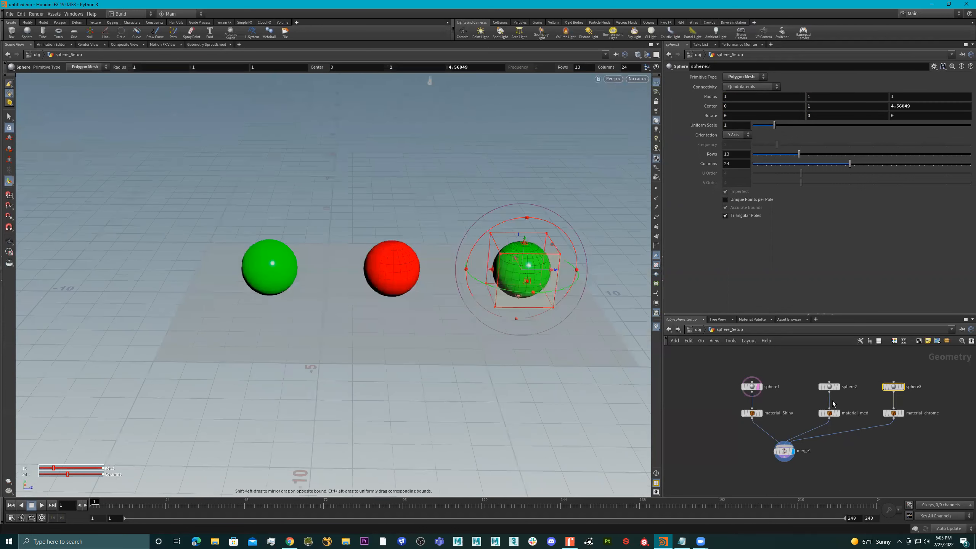
- Add a new Principled Shader from the material gallery to the scene's /mat materials and select it
click(750, 319)
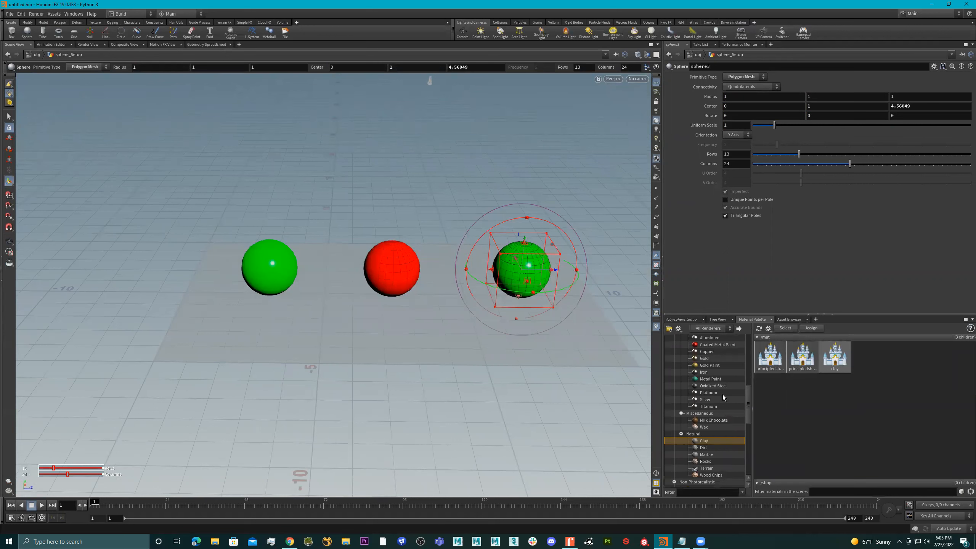
scroll(718, 441, up, 1)
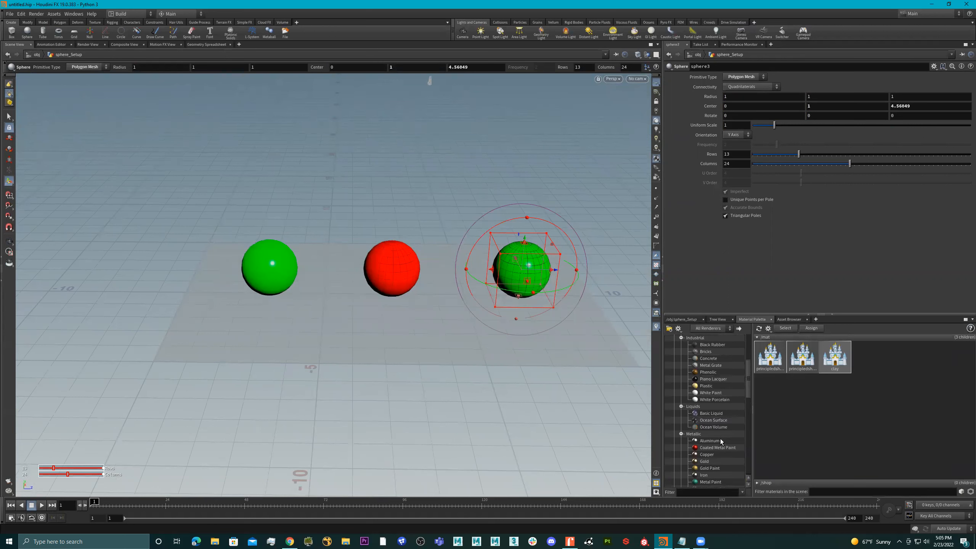
scroll(723, 441, up, 2)
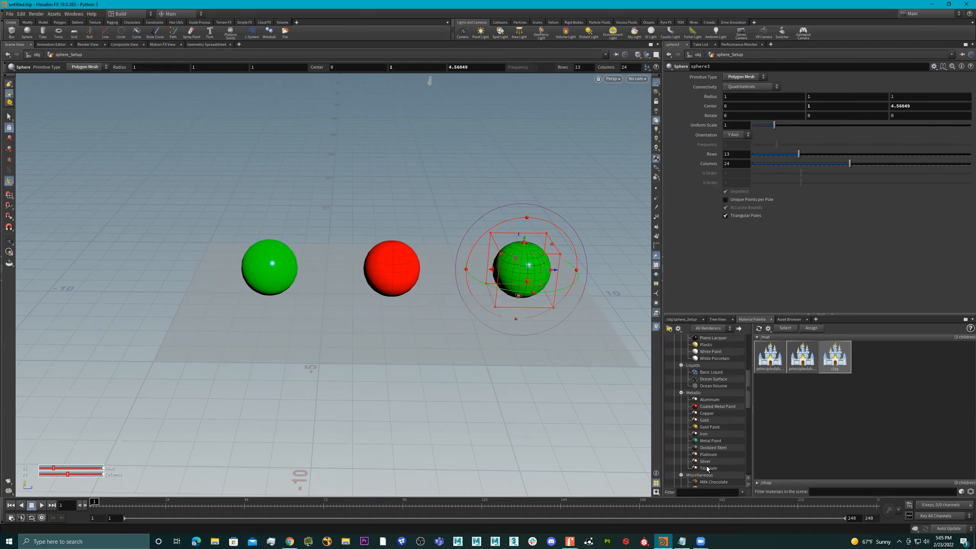
scroll(715, 425, up, 6)
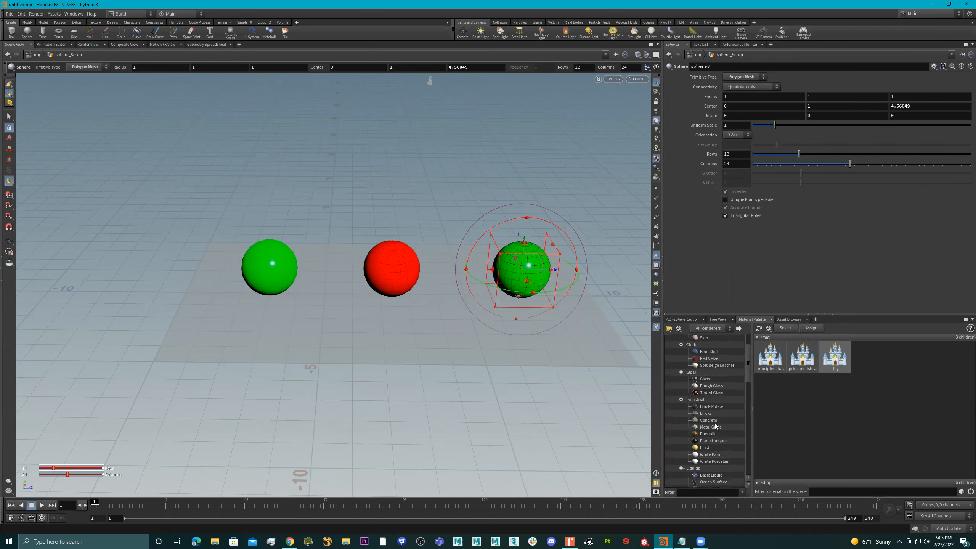
scroll(711, 370, up, 1)
drag(698, 353, 874, 360)
click(870, 362)
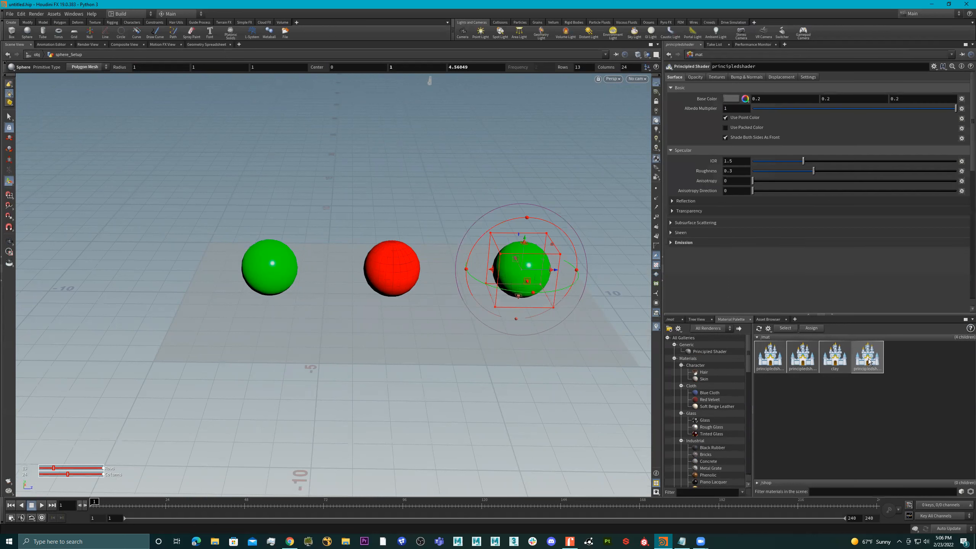
- Rename the new Principled Shader as principledshader_CHrome
click(760, 68)
text(He)
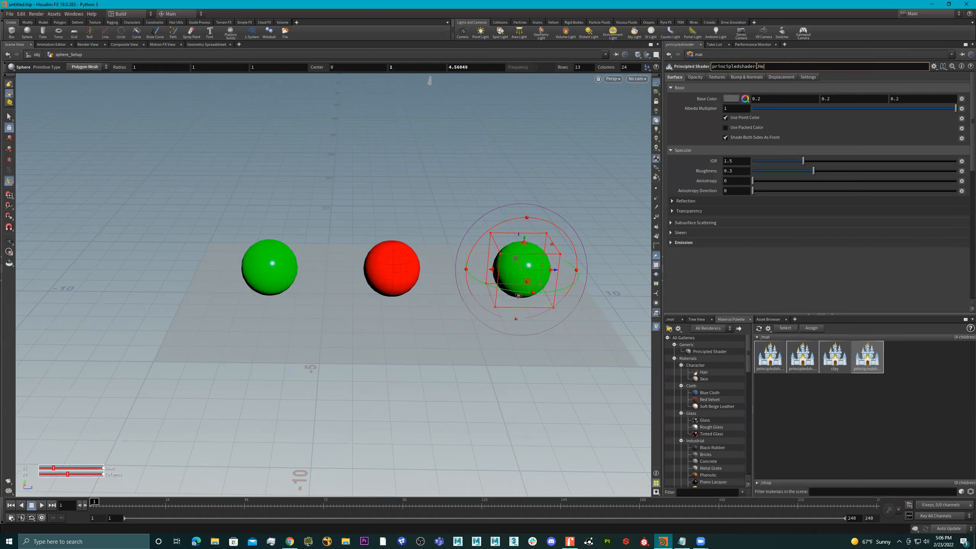
text(ome)
text(C)
key(Return)
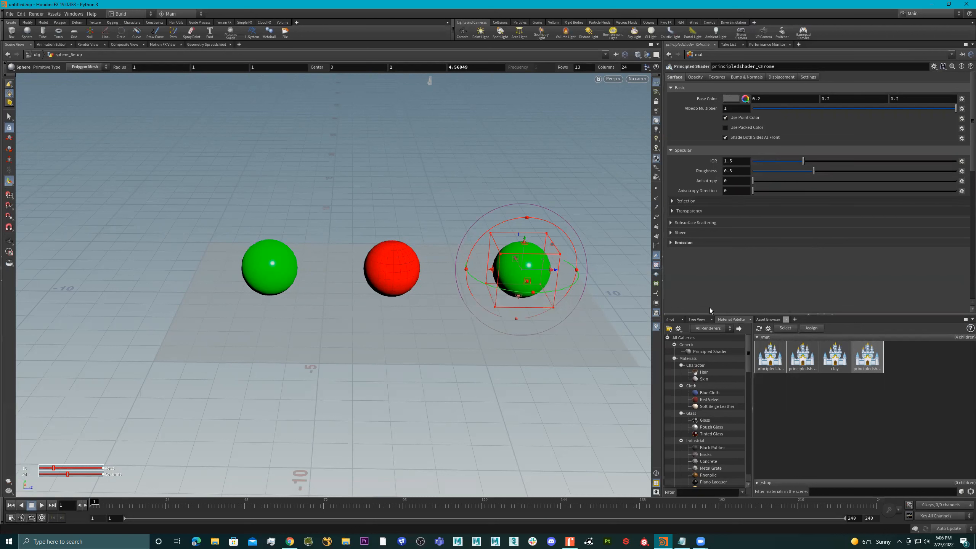
- Check the new shader in the /mat network, then go back to the object level and reopen sphere_Setup
click(671, 319)
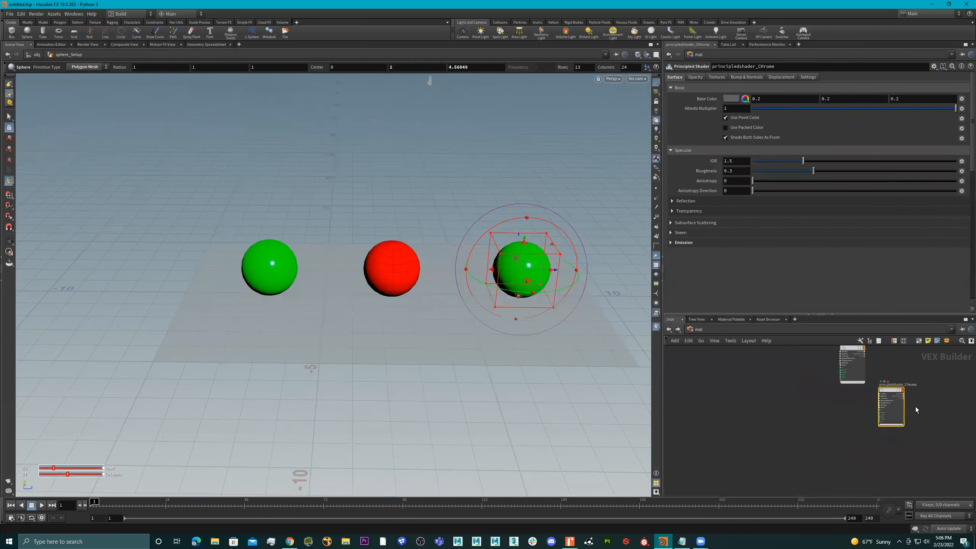
middle_drag(915, 410, 862, 444)
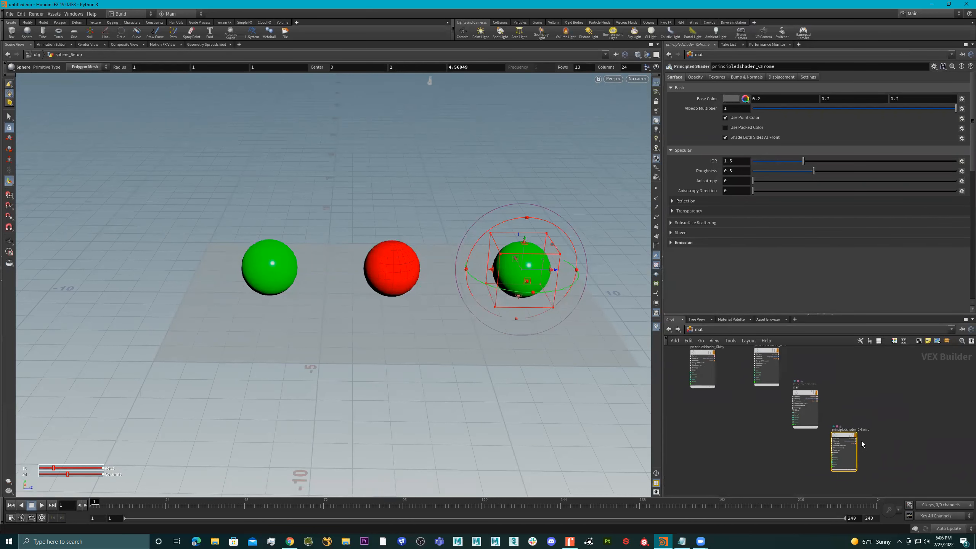
click(689, 330)
click(706, 363)
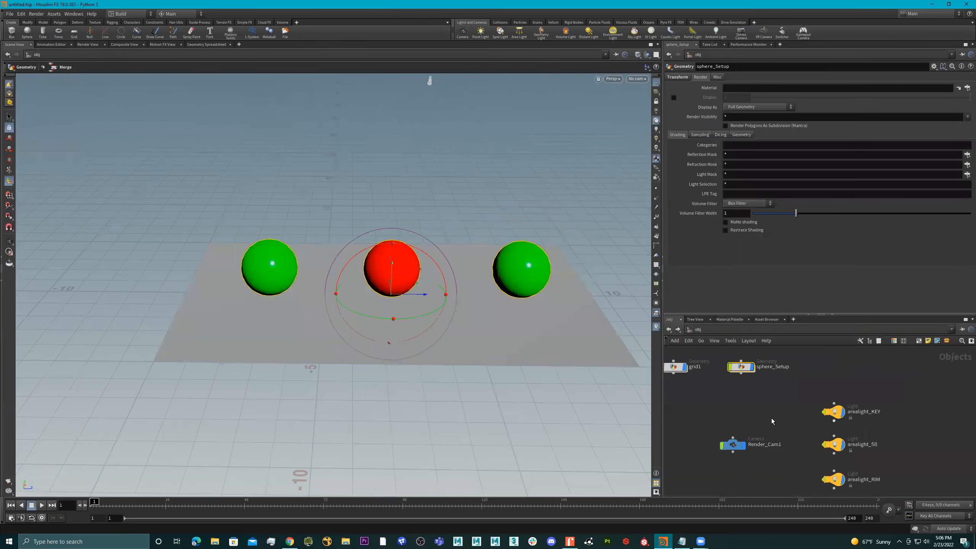
middle_drag(744, 340, 828, 359)
double_click(824, 384)
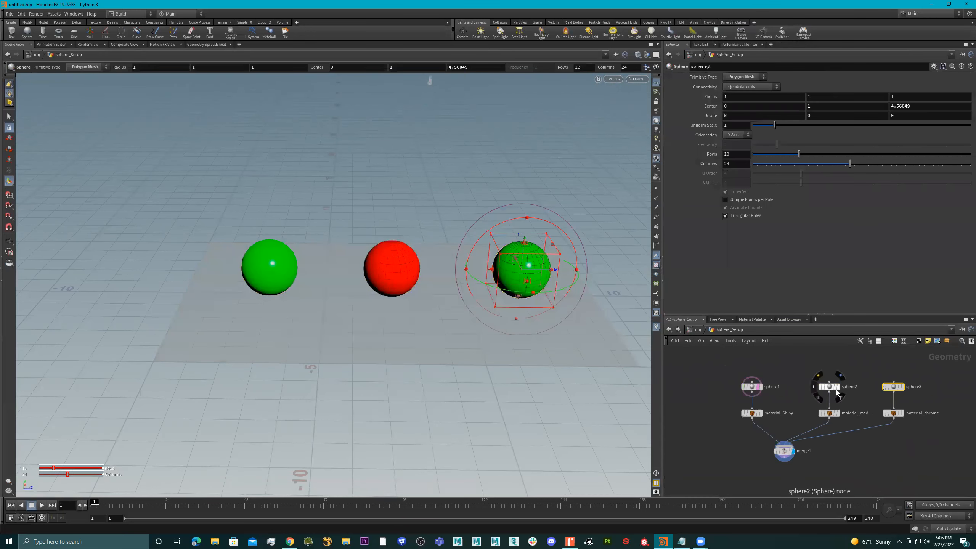
- Assign /mat/principledshader_CHrome as the material of the material_chrome node
click(885, 414)
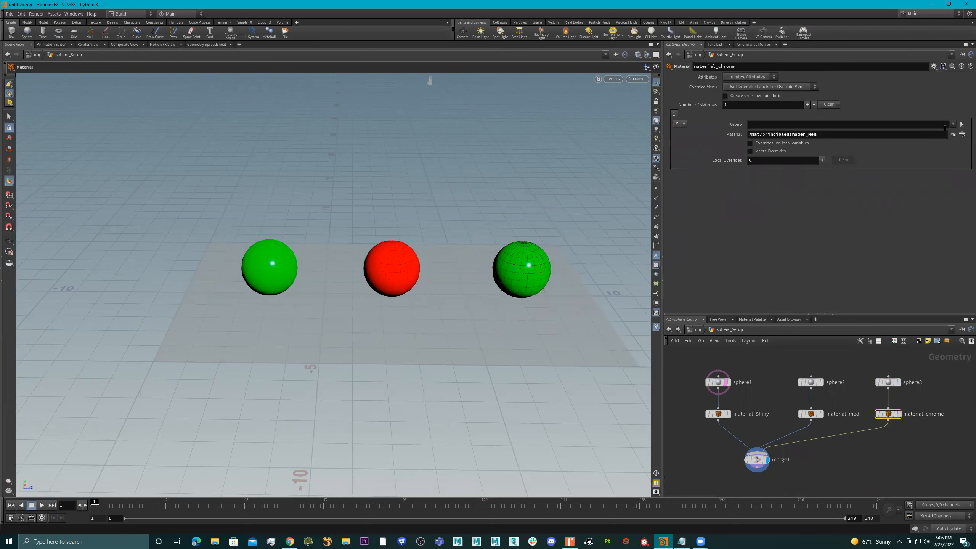
click(810, 414)
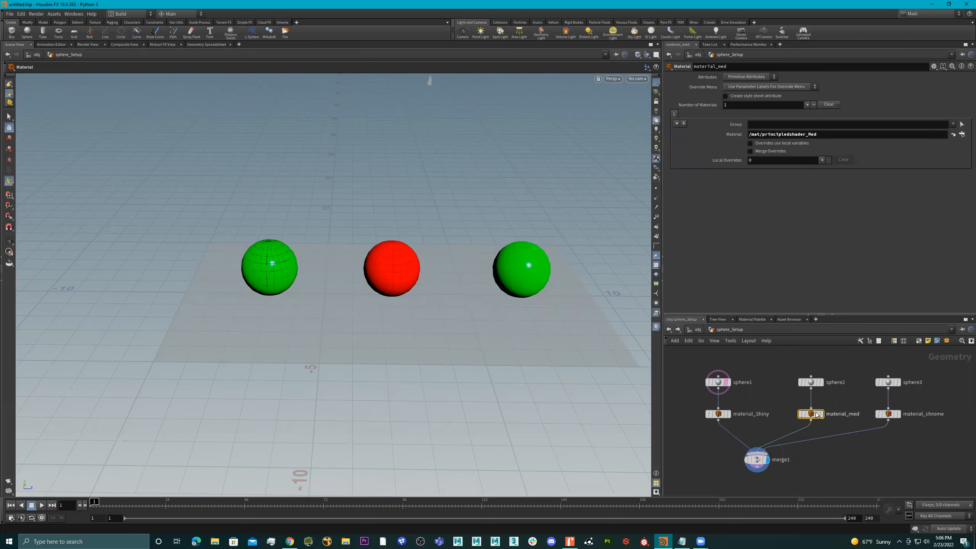
click(911, 413)
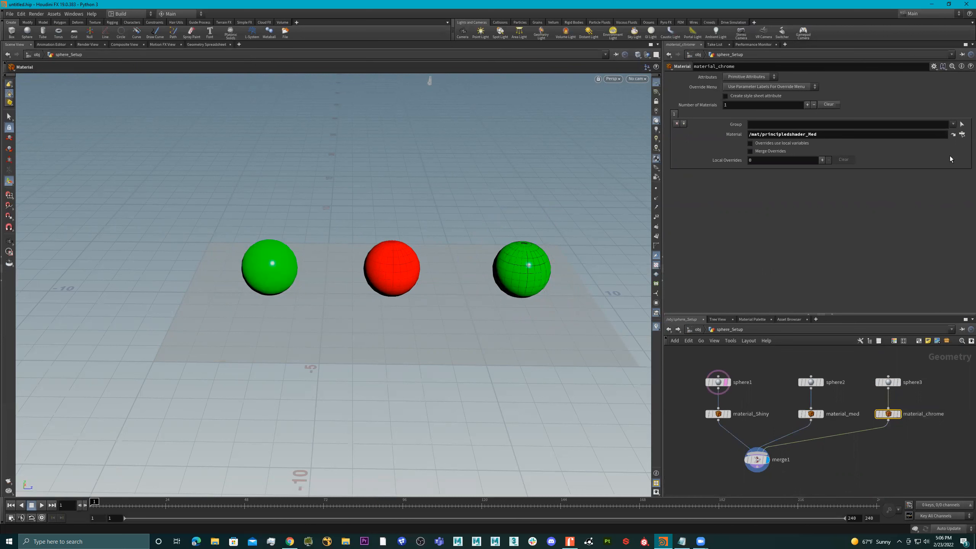
click(961, 134)
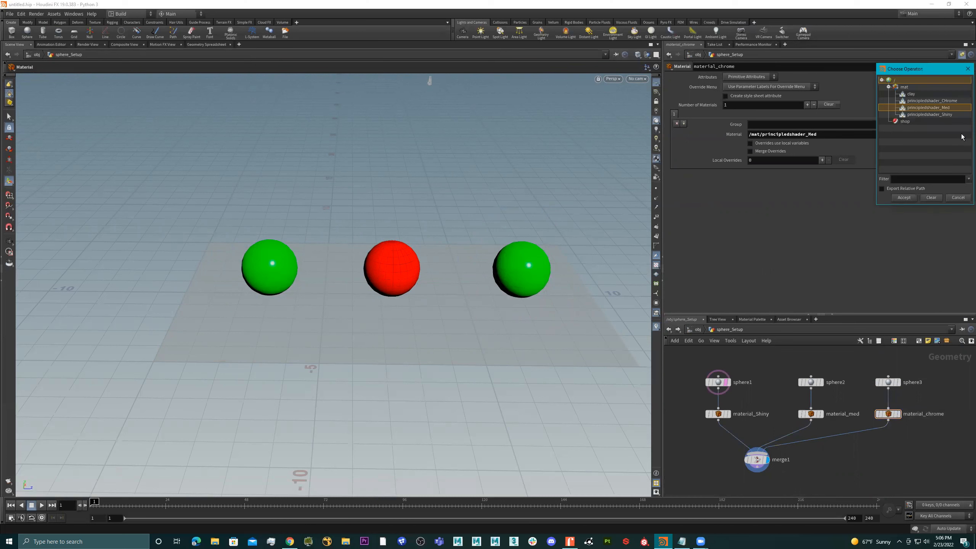
double_click(922, 101)
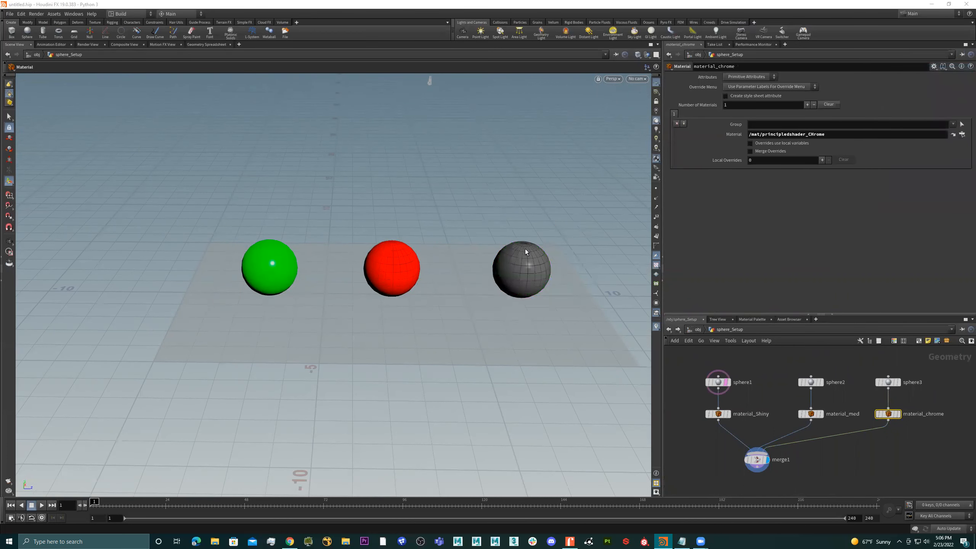
- Render the scene from Render_Cam1 with the third sphere using the new shader
click(88, 44)
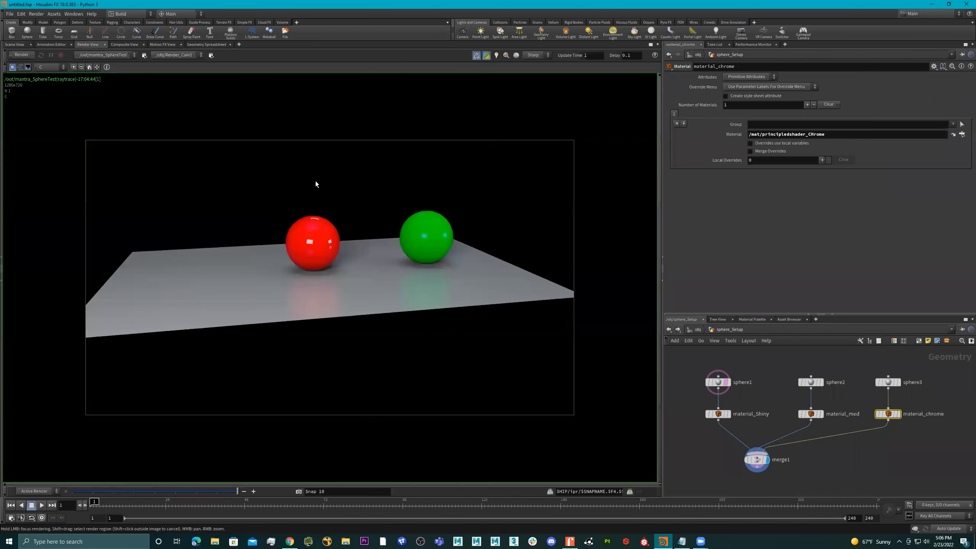
click(22, 55)
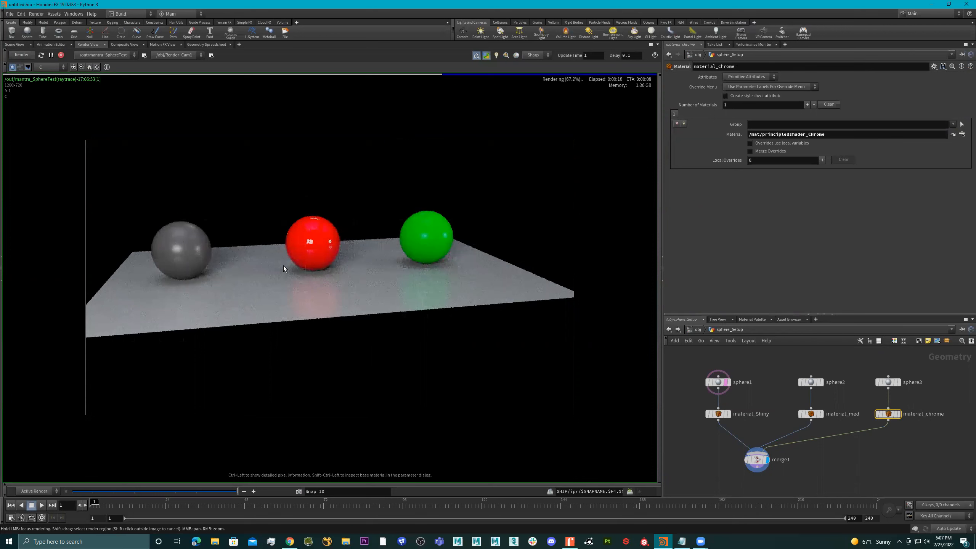
right_click(195, 250)
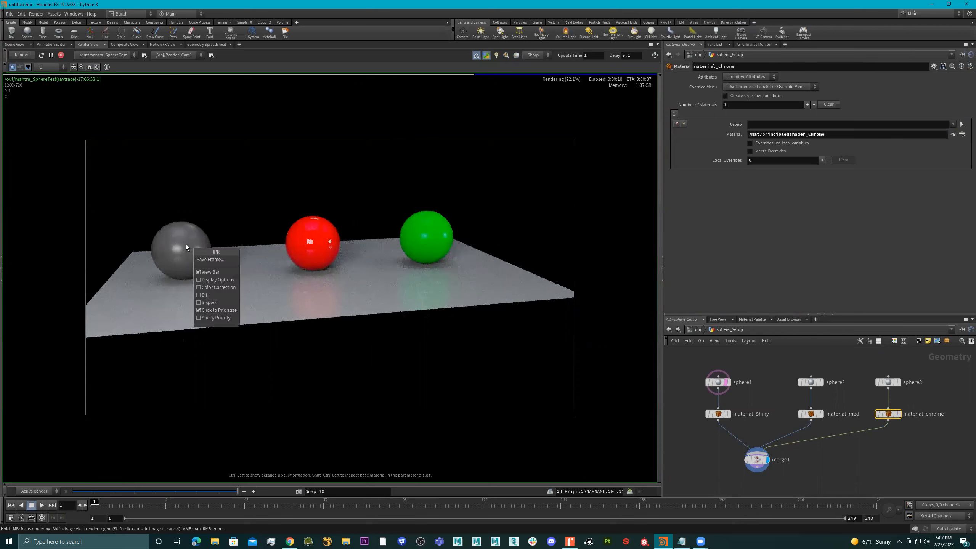
- Select the principledshader_CHrome material for editing, expand its Reflection settings and set the specular Roughness to 0.1
click(185, 247)
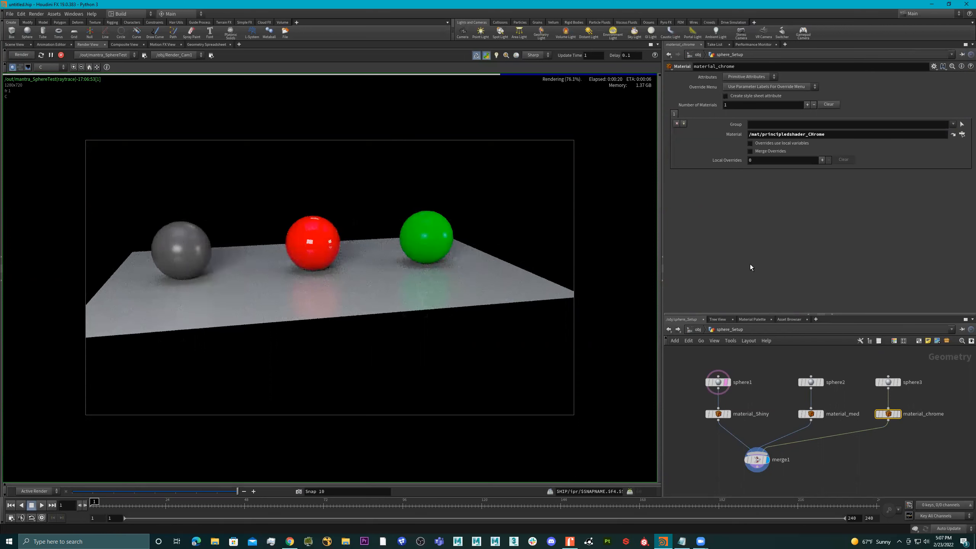
click(745, 319)
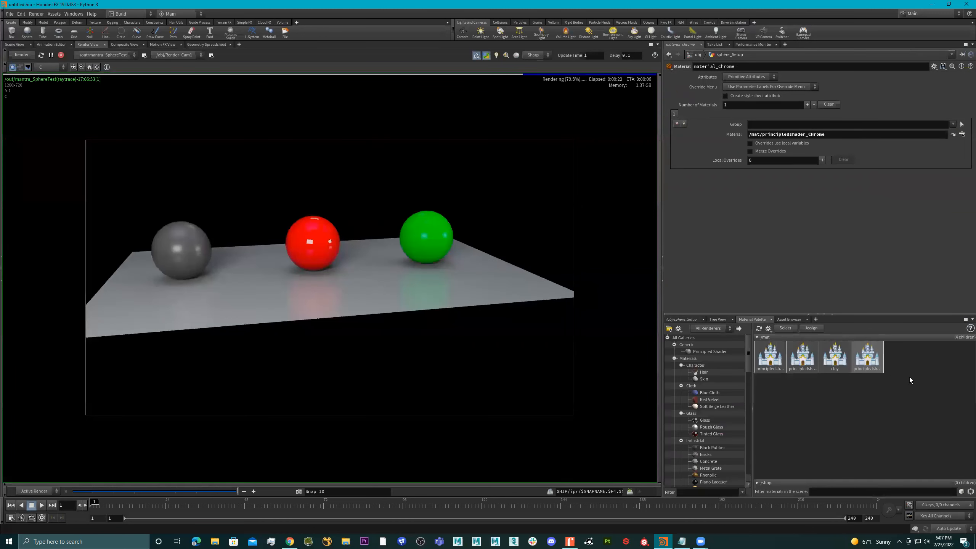
click(871, 365)
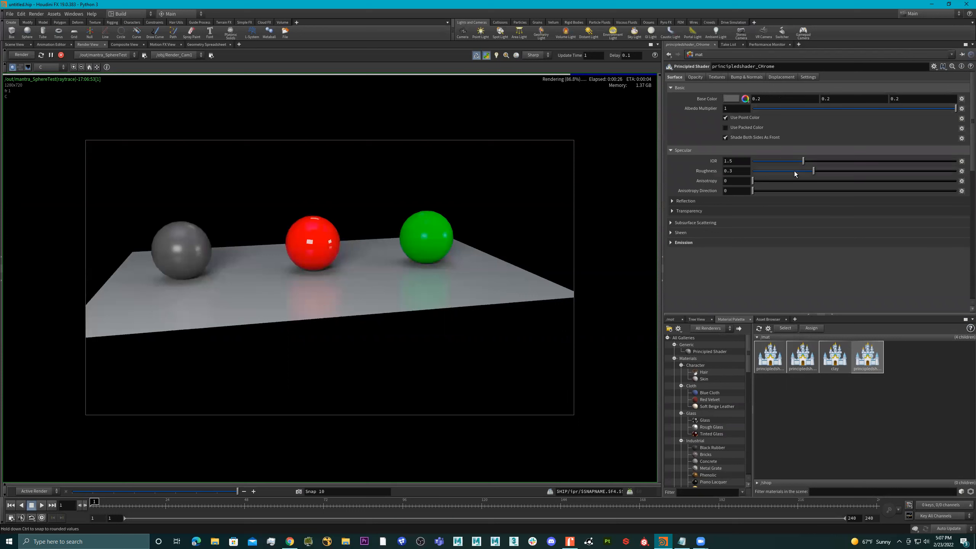
click(730, 201)
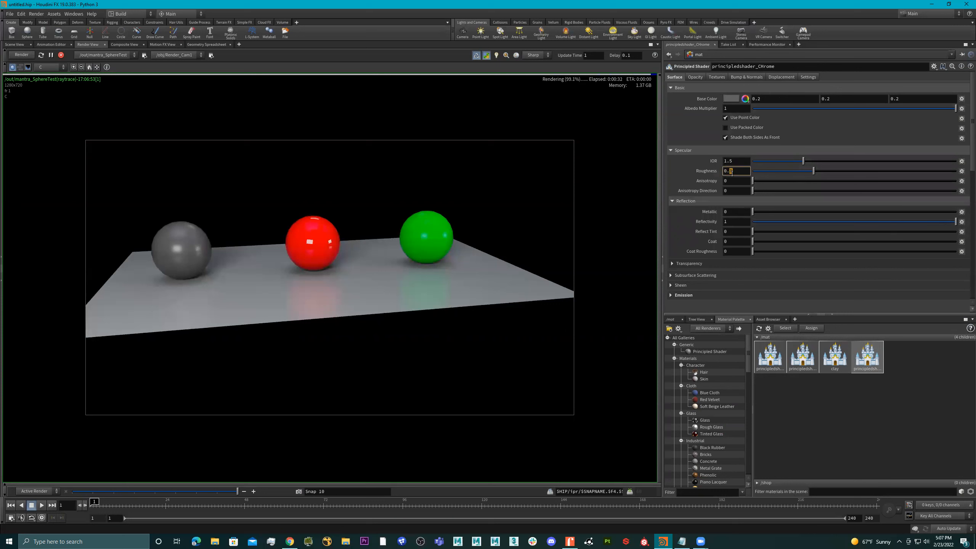
key(Return)
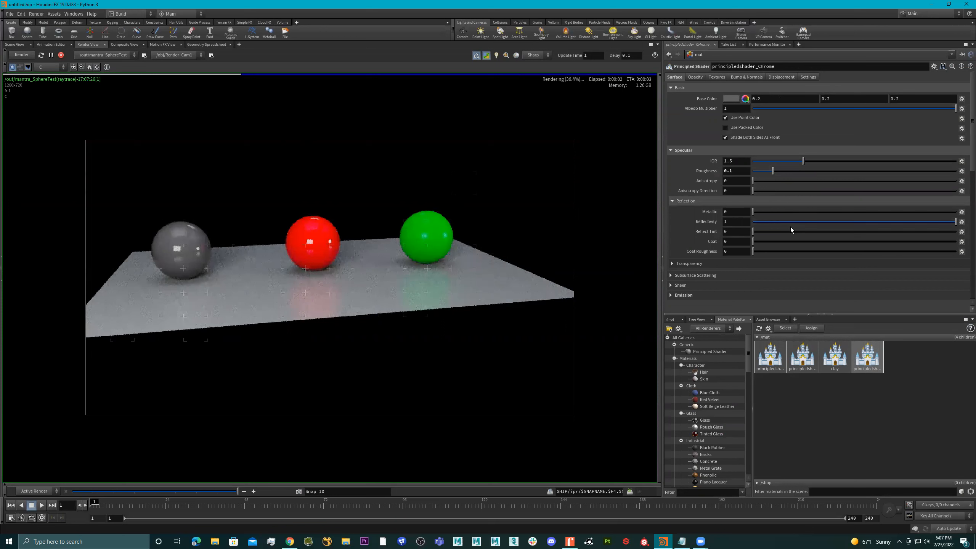
- Set the chrome shader's Metallic to 1 and its Roughness to 0
drag(753, 212, 910, 211)
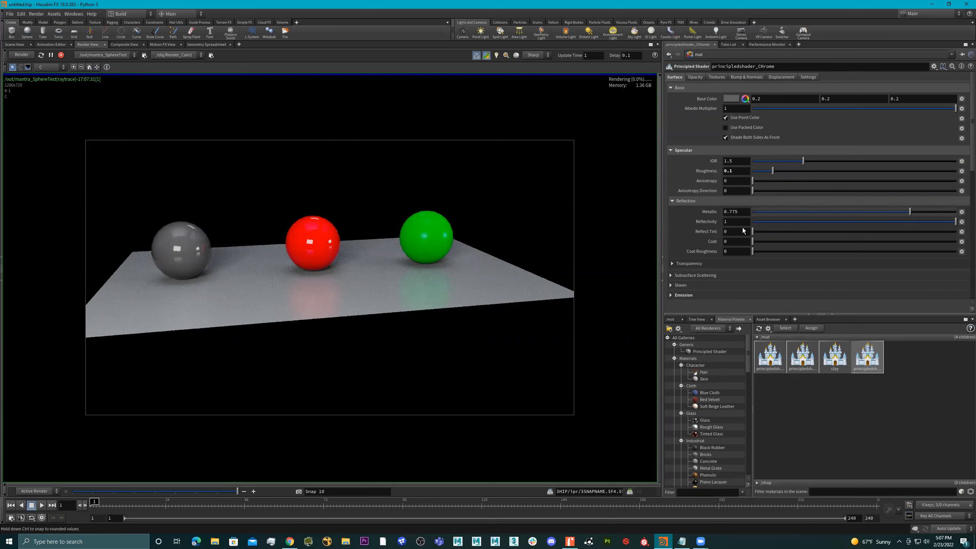
drag(742, 227, 739, 232)
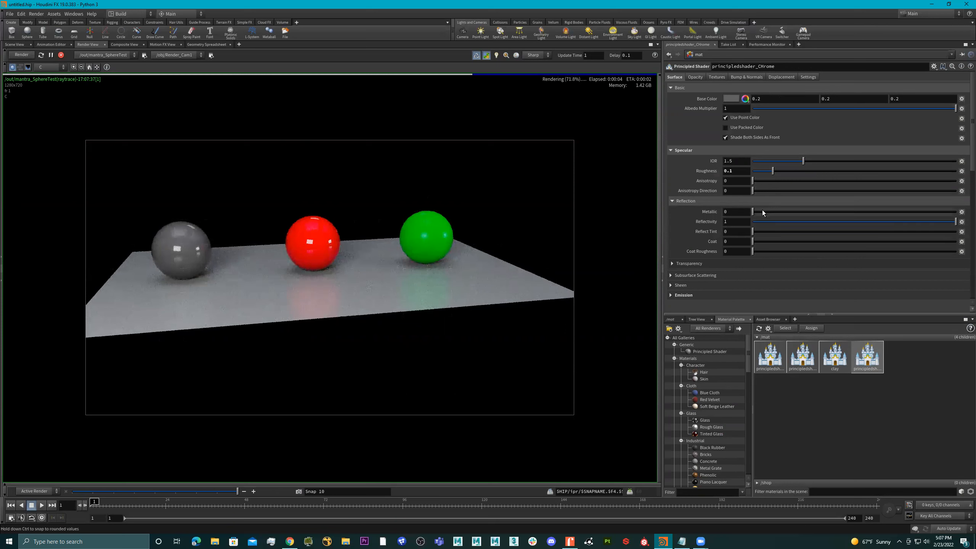
drag(760, 210, 947, 210)
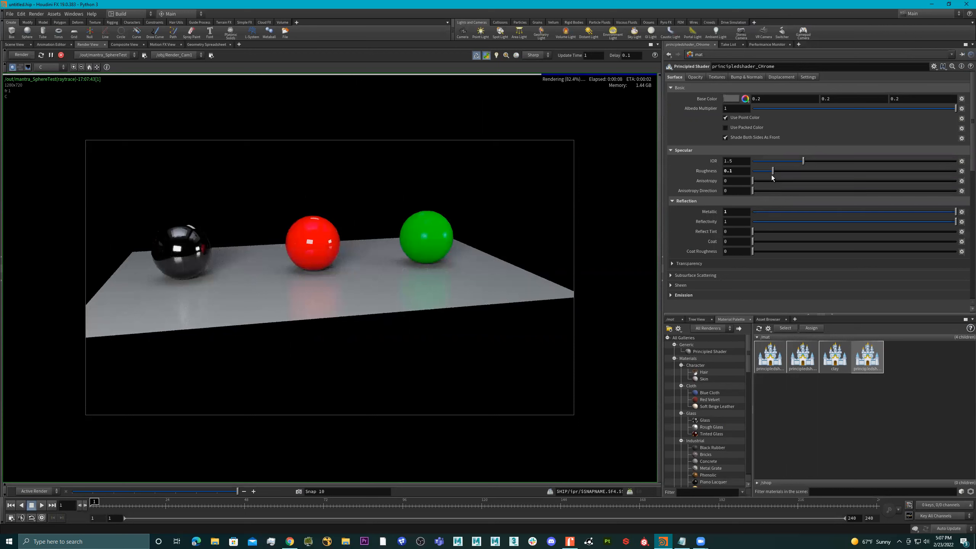
drag(741, 170, 743, 170)
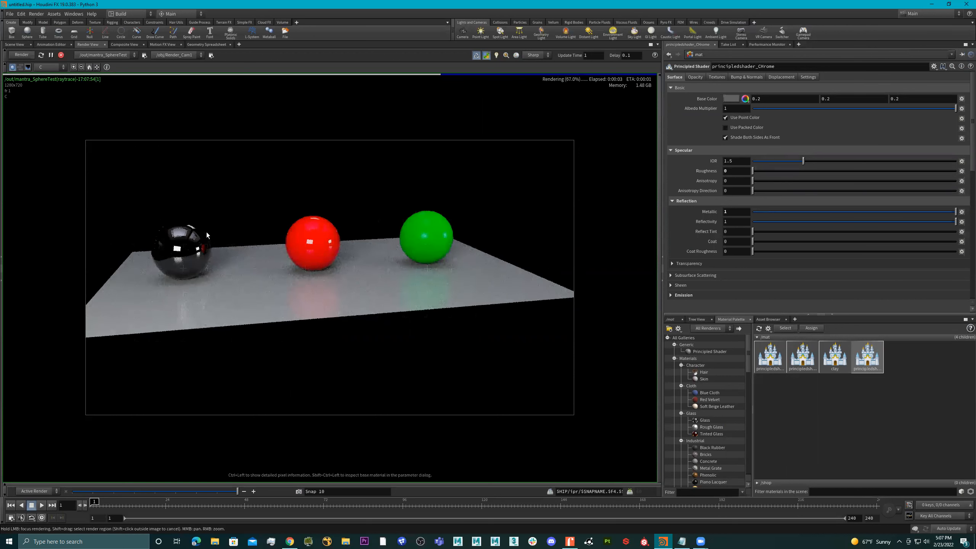
- Try black, white and several grey base colors on the chrome shader, settling on light grey 0.6667, and close the Color Editor
click(735, 97)
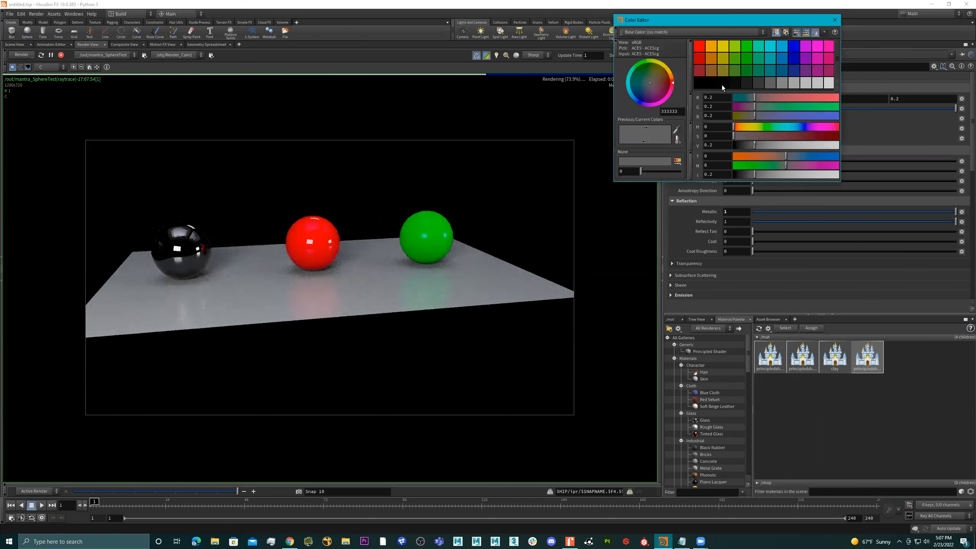
click(696, 82)
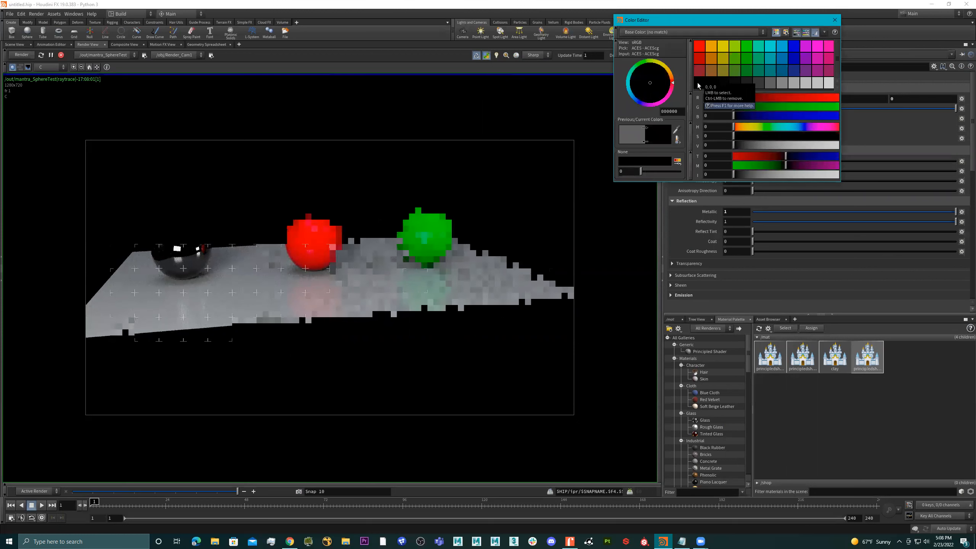
click(827, 83)
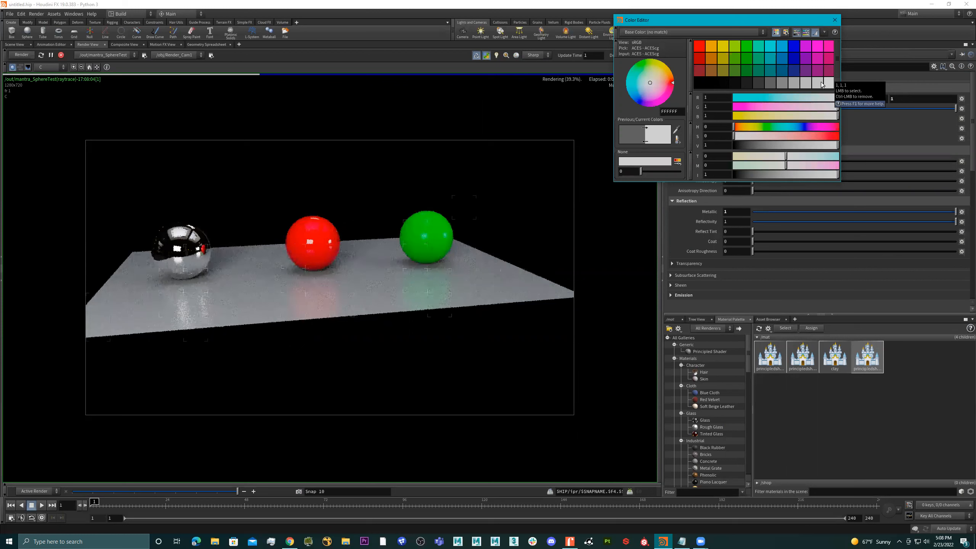
click(817, 81)
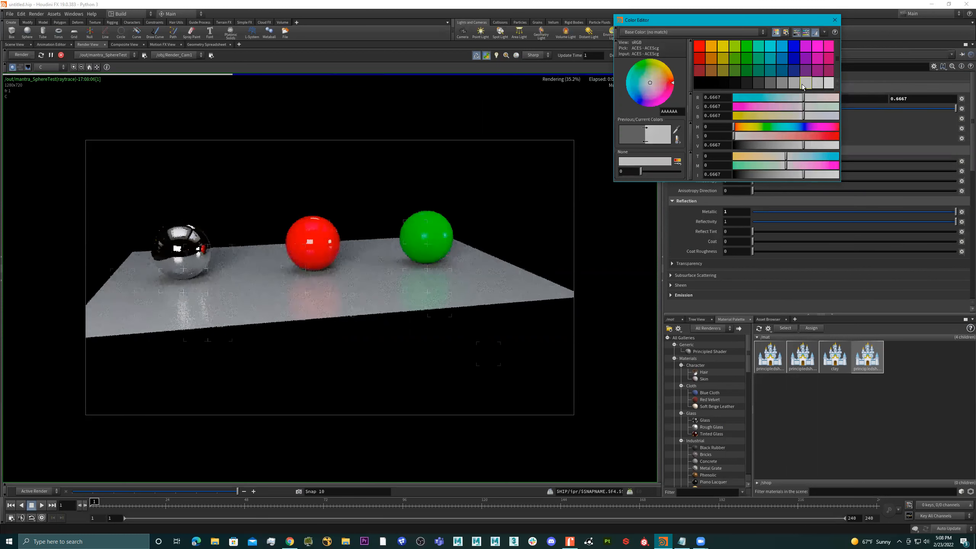
click(794, 83)
click(808, 84)
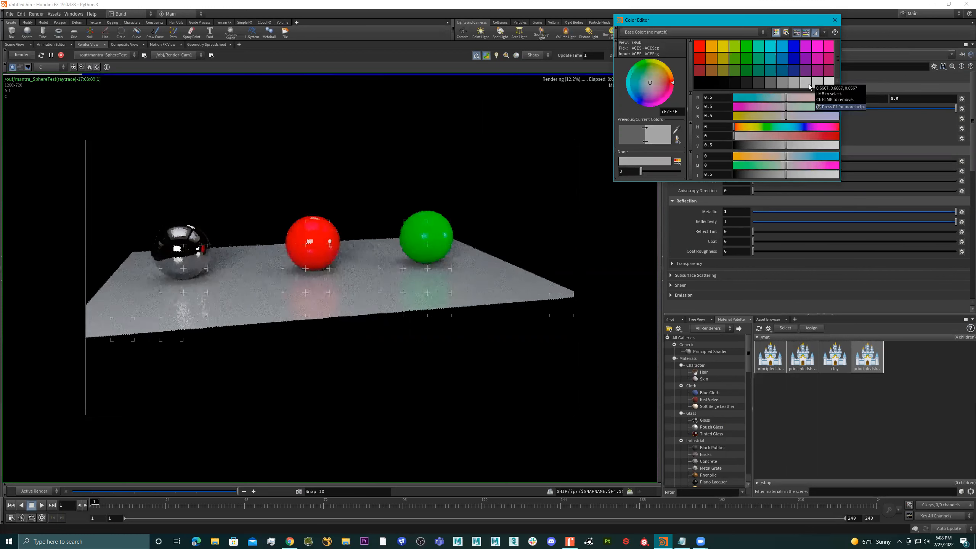
click(834, 20)
- Try several higher Roughness values on the chrome shader, ending at 0.37 for a blurrier metal reflection
drag(764, 170, 823, 171)
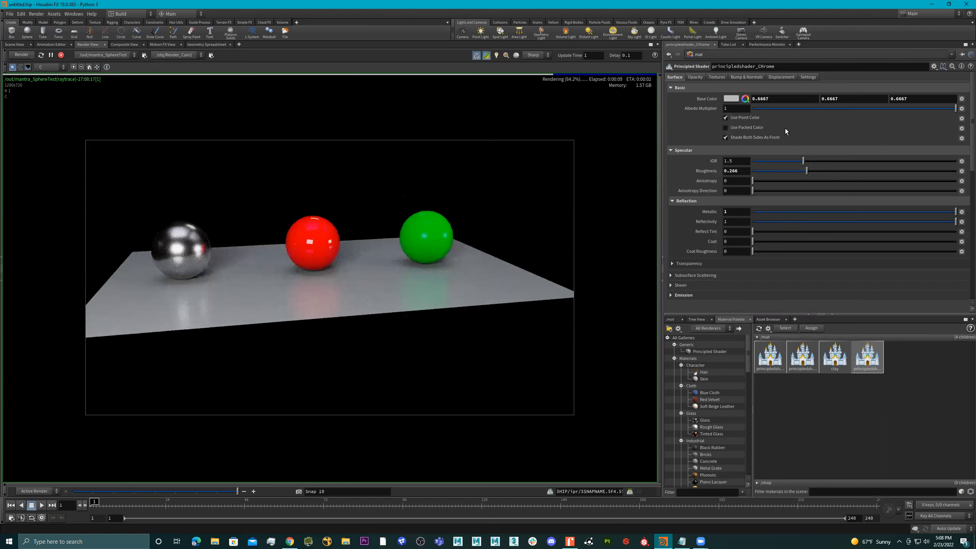
drag(740, 172, 802, 171)
drag(903, 169, 840, 171)
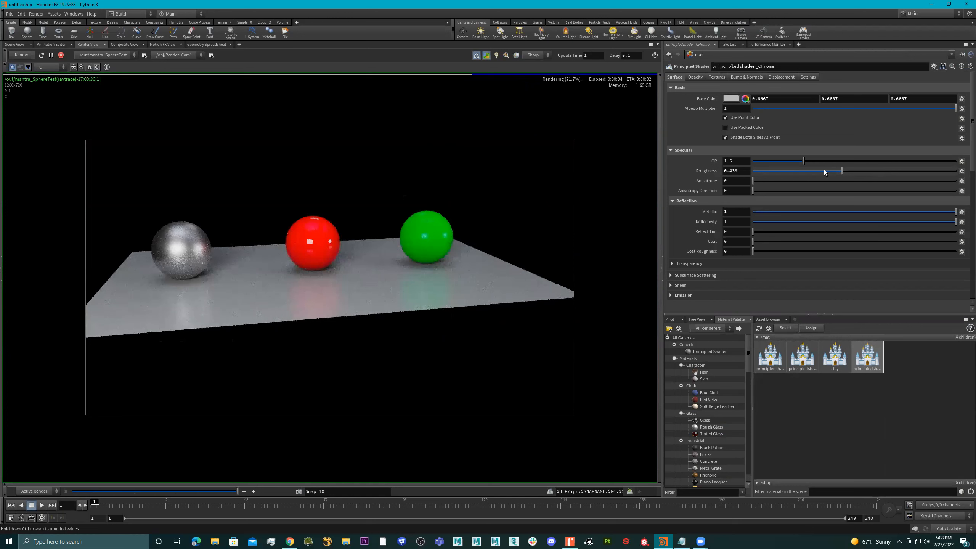
click(828, 170)
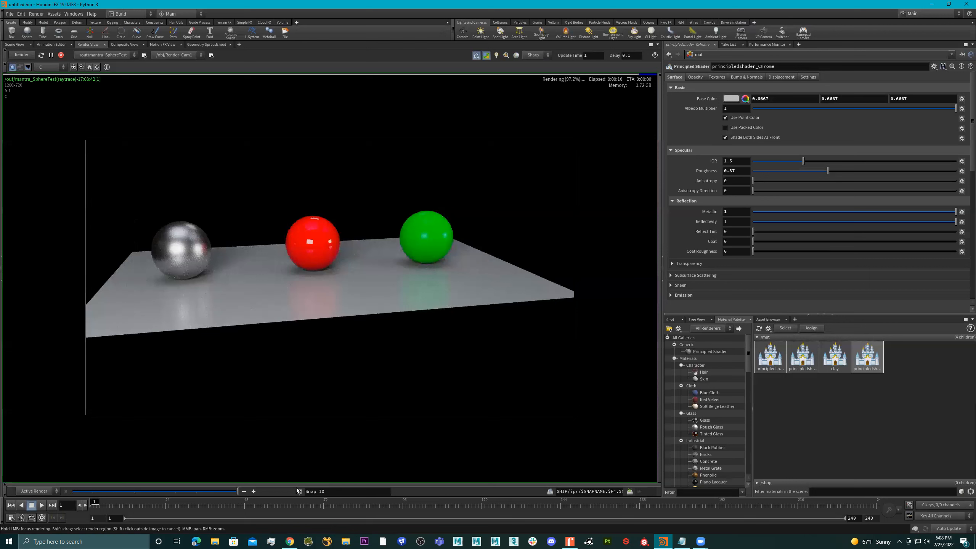
- Compare the stored render snapshots, including Snap 8, Snap 10, Snap 2 and Snap 4
click(194, 492)
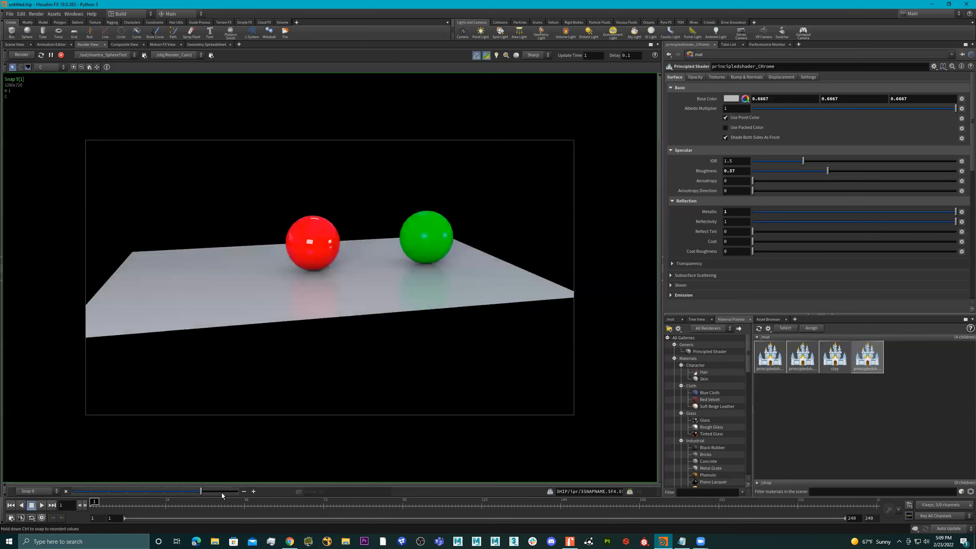
click(221, 492)
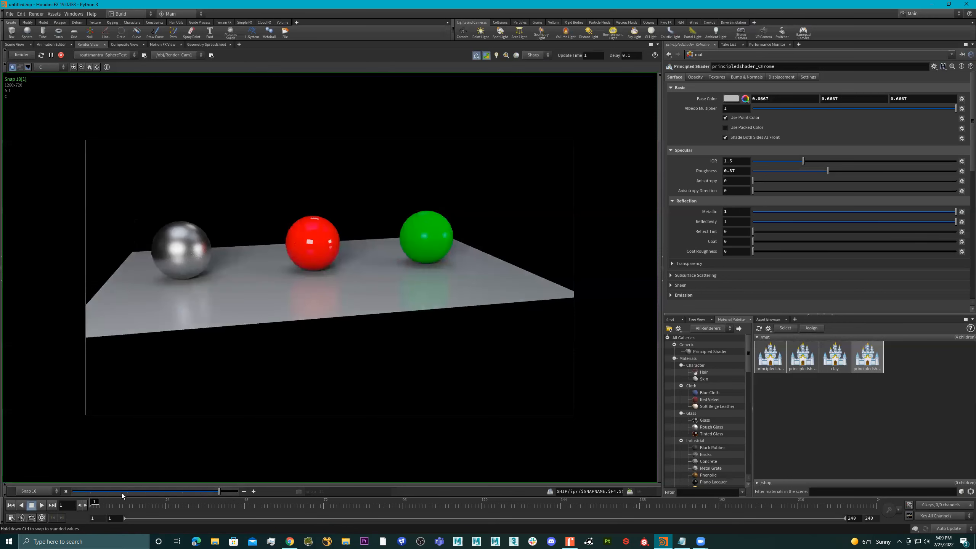
drag(122, 493, 60, 493)
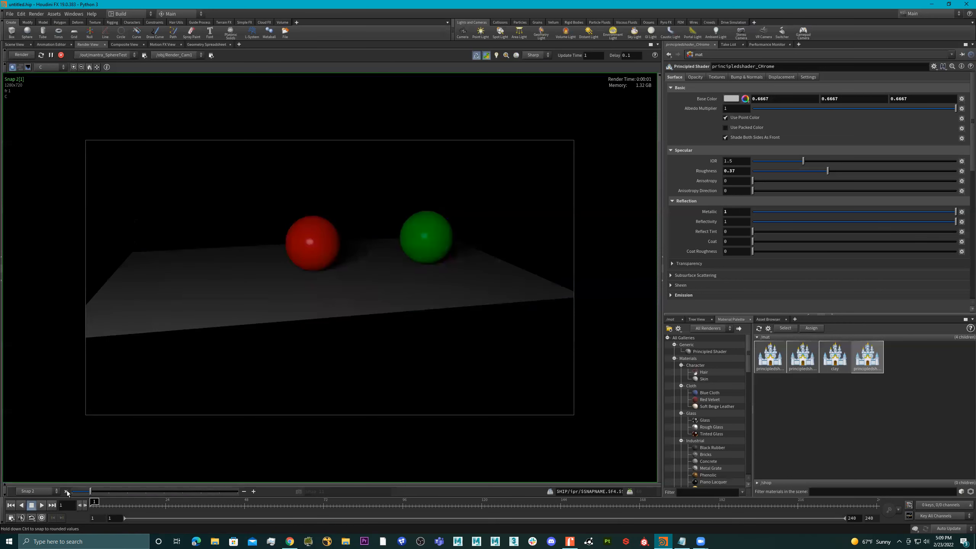
click(109, 491)
click(128, 492)
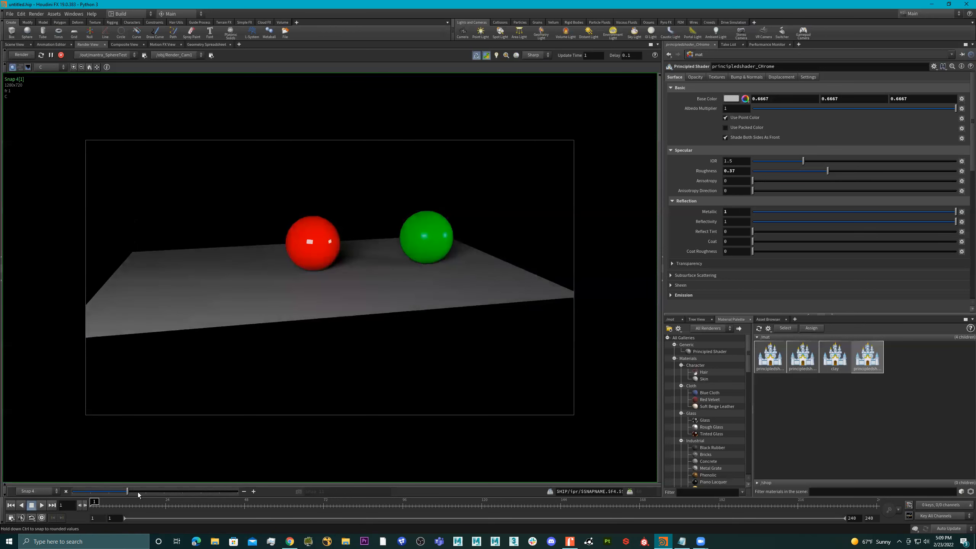